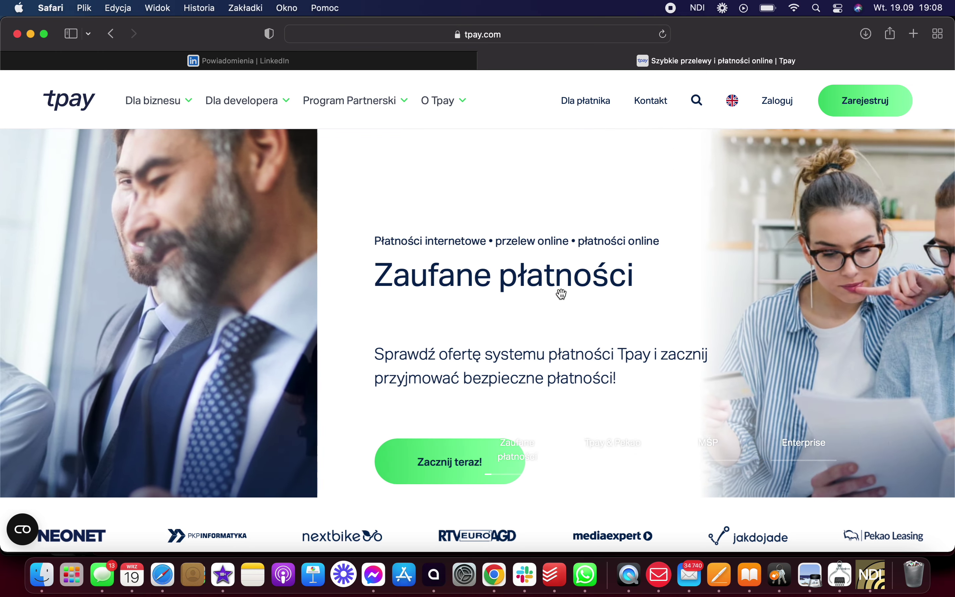
Look through the Tpay home page down to the online payment operator section
scroll(569, 288, "down", 3)
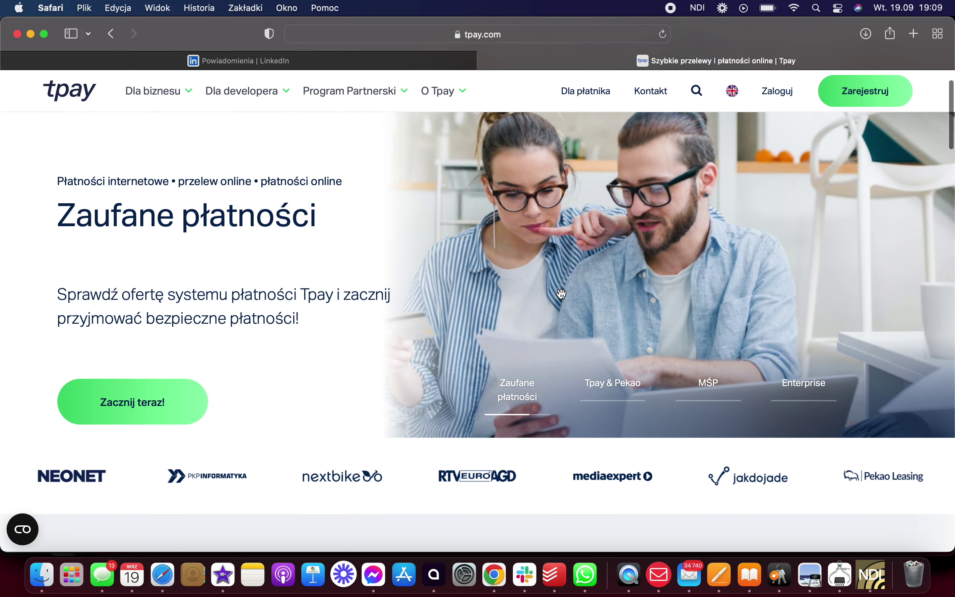
scroll(561, 294, "down", 2)
scroll(561, 294, "down", 5)
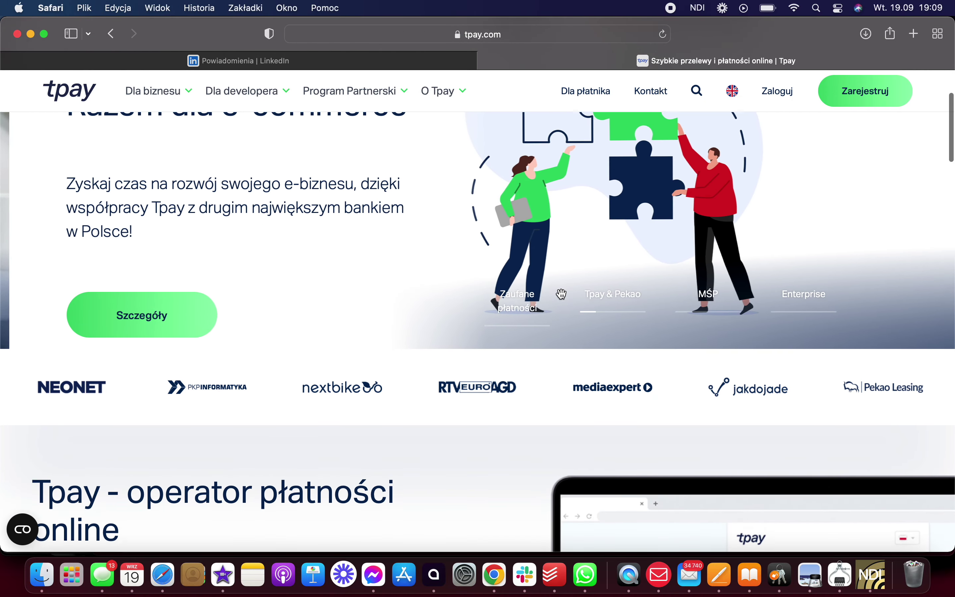
scroll(561, 294, "down", 7)
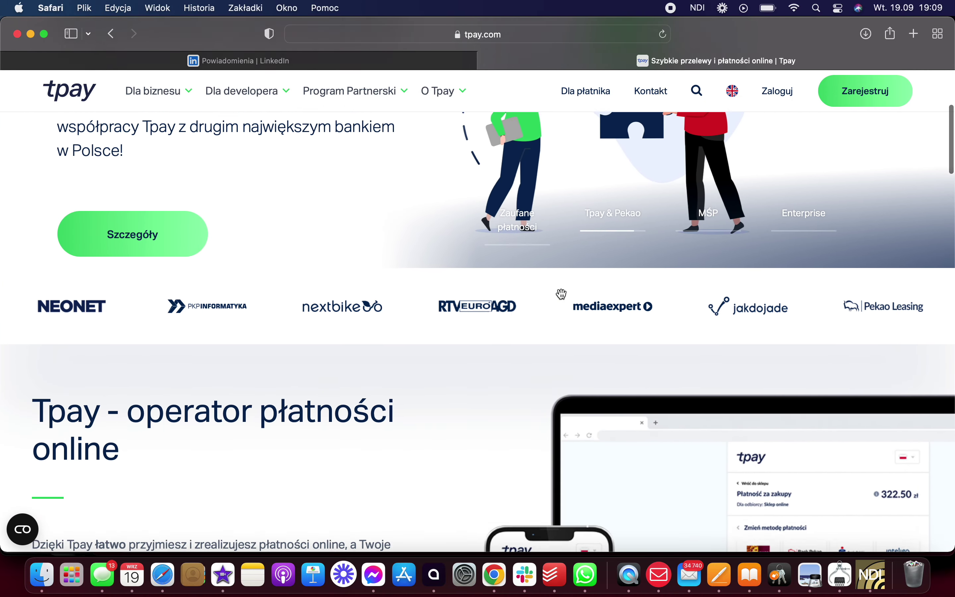
scroll(564, 299, "down", 11)
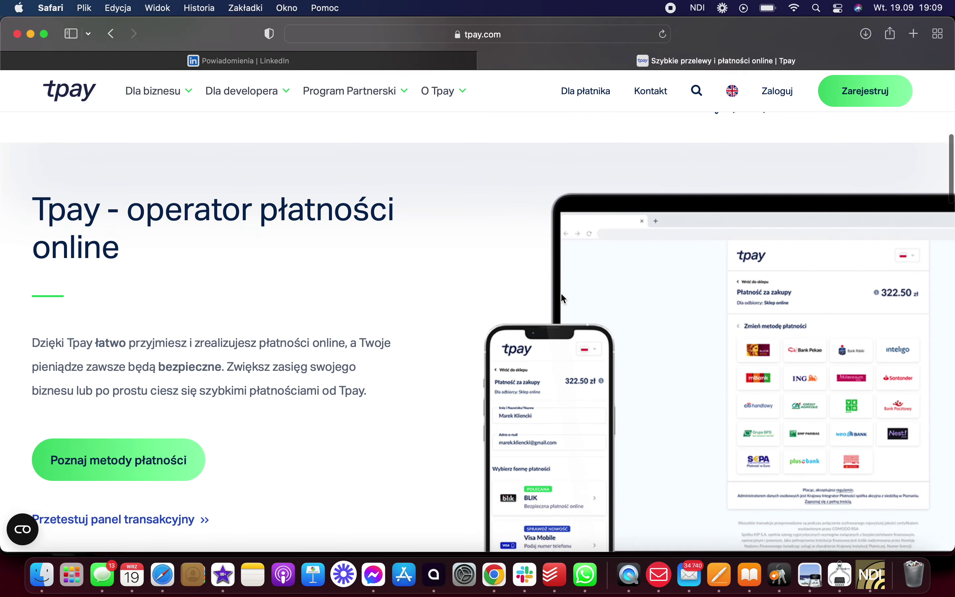
scroll(562, 298, "down", 3)
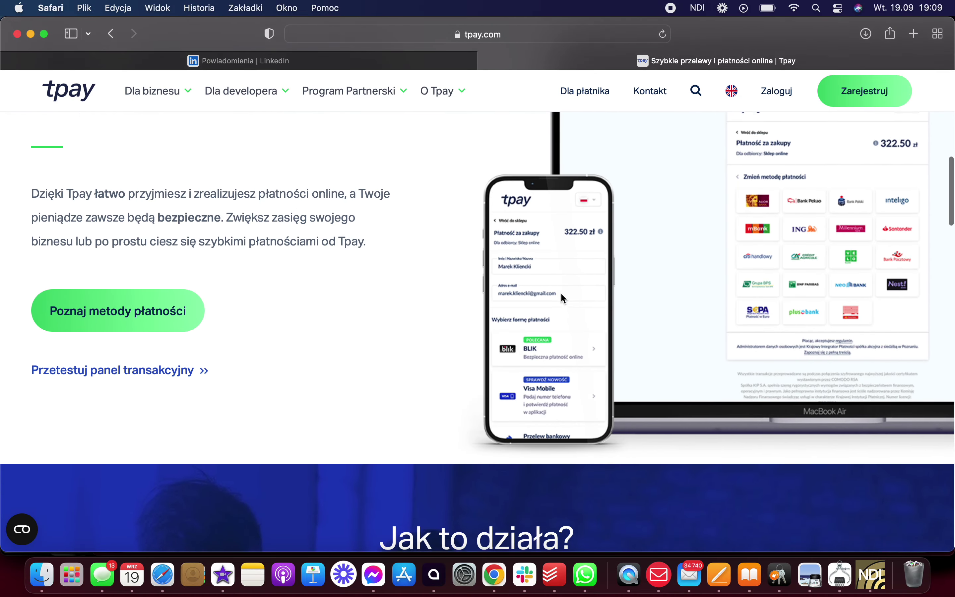
Switch to Chrome and open your own YouTube channel page from YouTube Studio
left_click(494, 575)
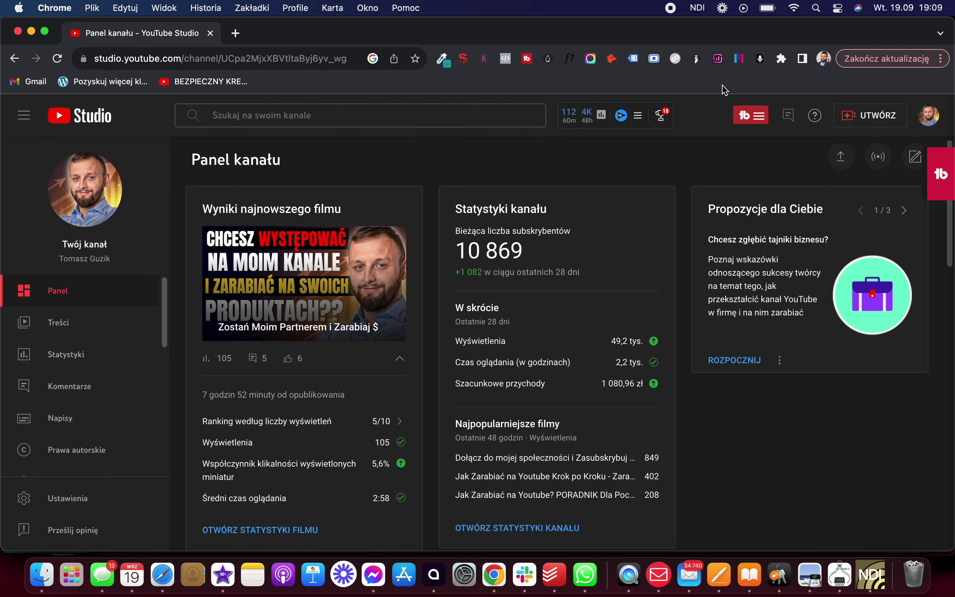
left_click(930, 118)
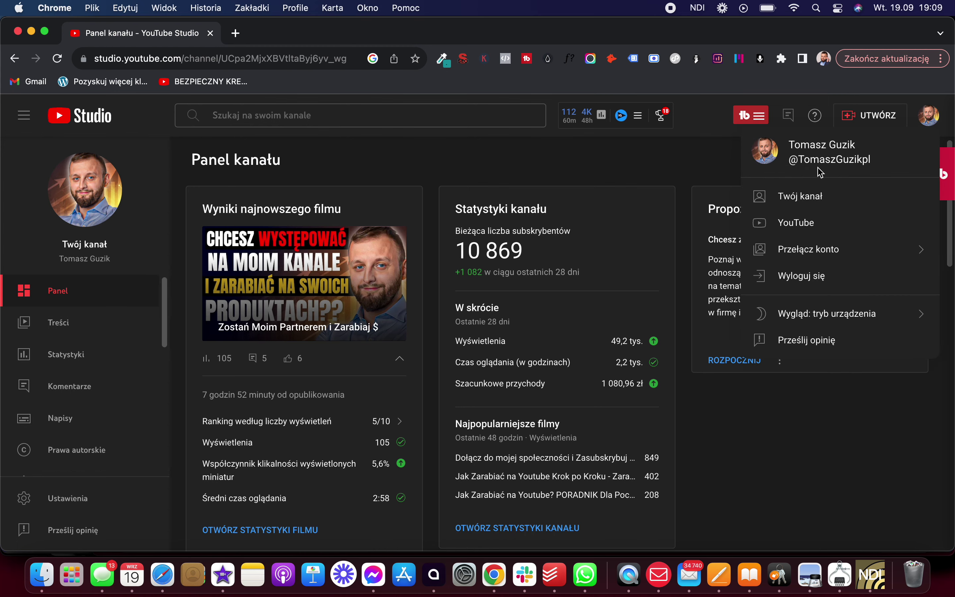
left_click(812, 199)
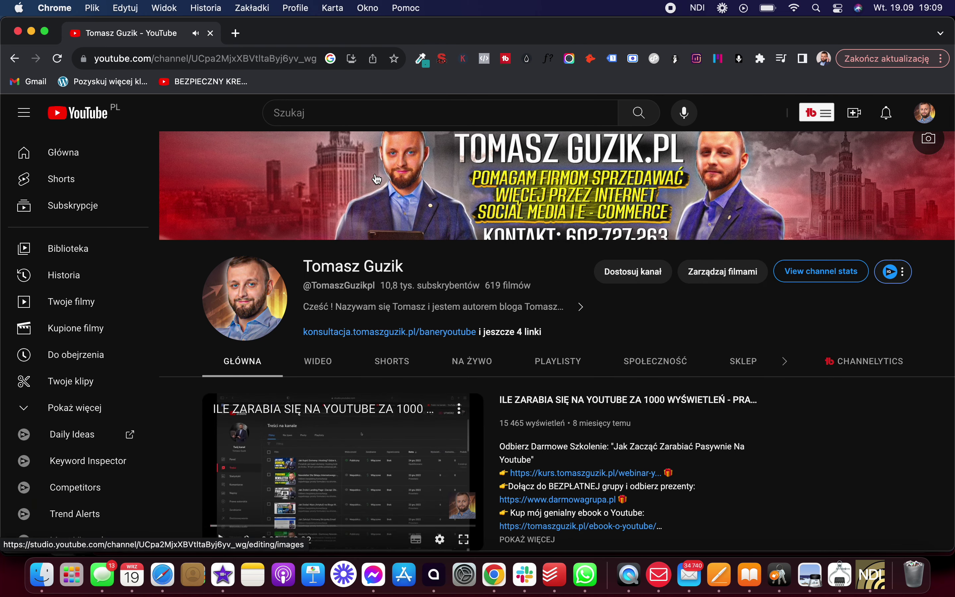
Search YouTube for "mailerlite" and look through the resulting videos
left_click(358, 114)
type("mailerlite")
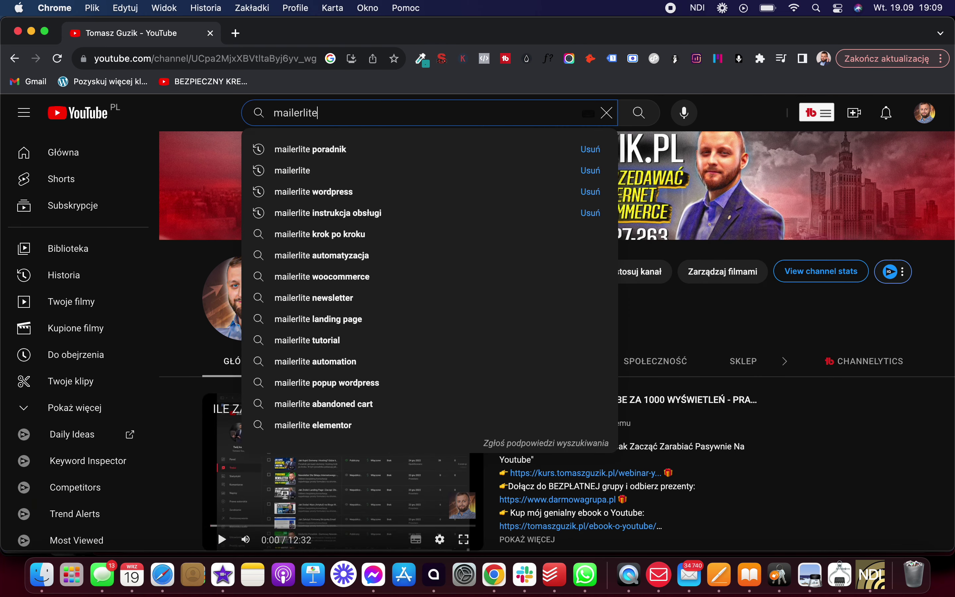
key("Return")
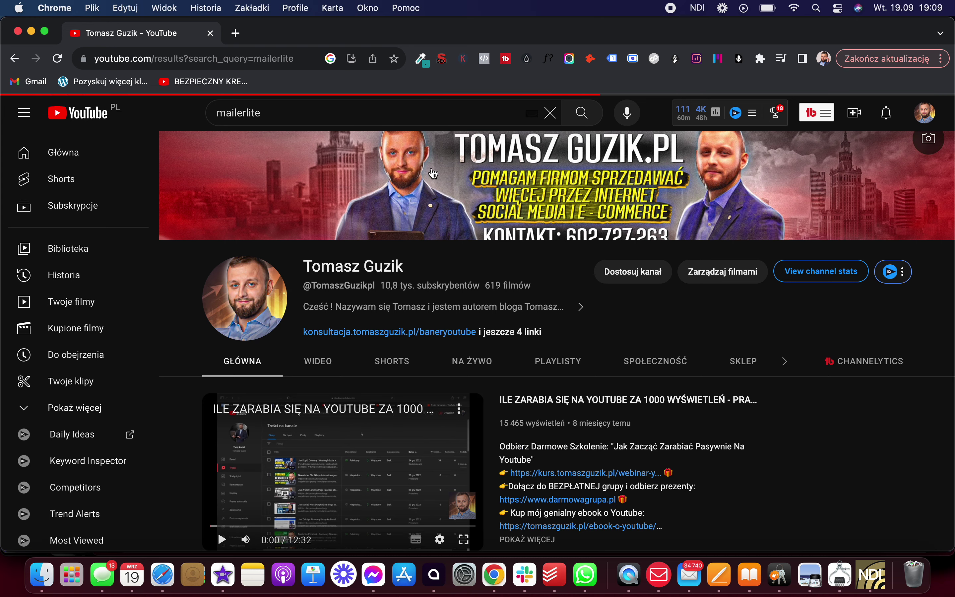
scroll(448, 248, "down", 1)
scroll(447, 248, "down", 7)
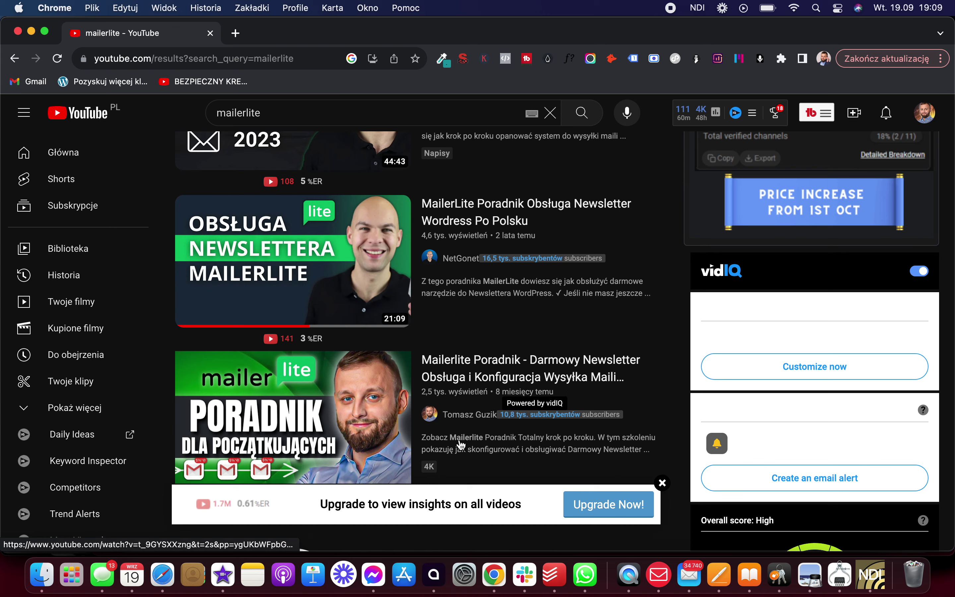
Refine the YouTube search to "mailerlite poradnik" and locate your own Mailerlite tutorial video in the results
scroll(362, 340, "up", 8)
scroll(362, 340, "down", 1)
left_click(305, 120)
type("poradnik")
key("Return")
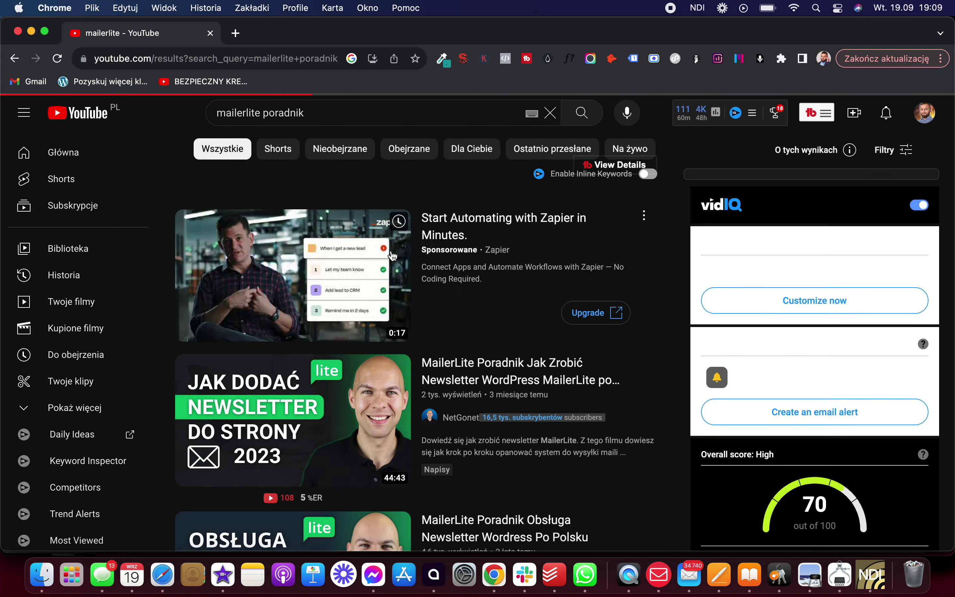
scroll(420, 373, "down", 5)
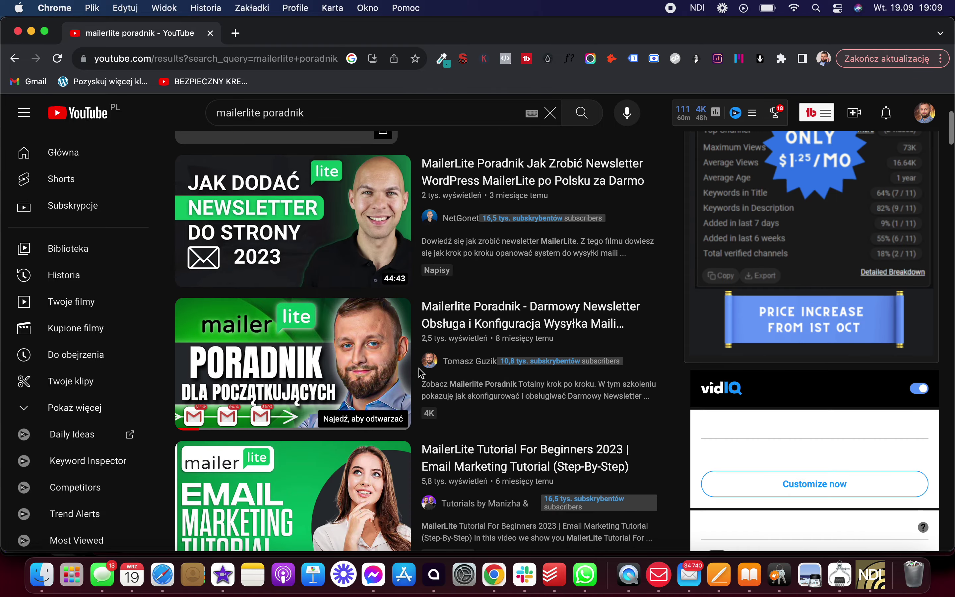
scroll(431, 335, "down", 1)
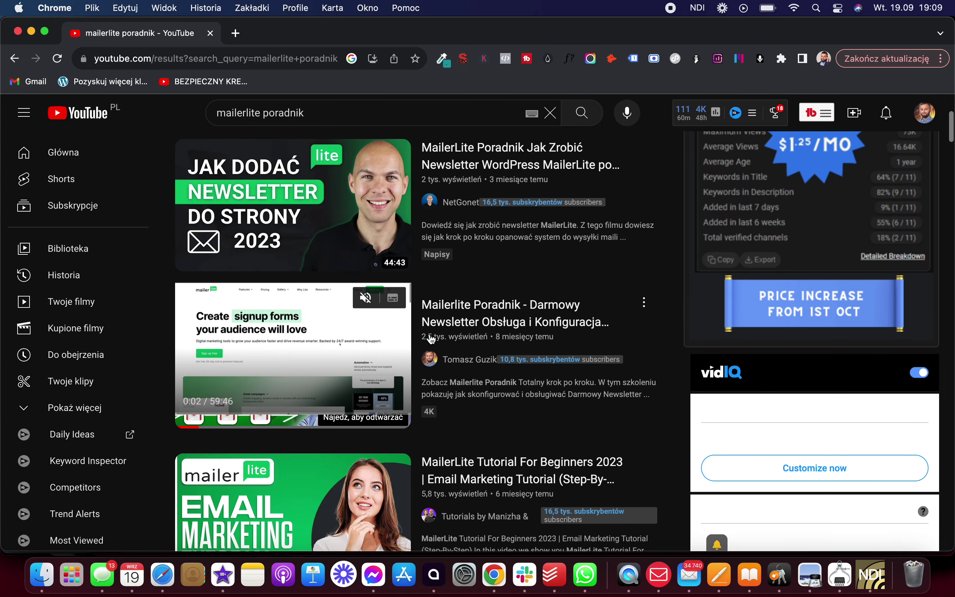
mouse_move(420, 320)
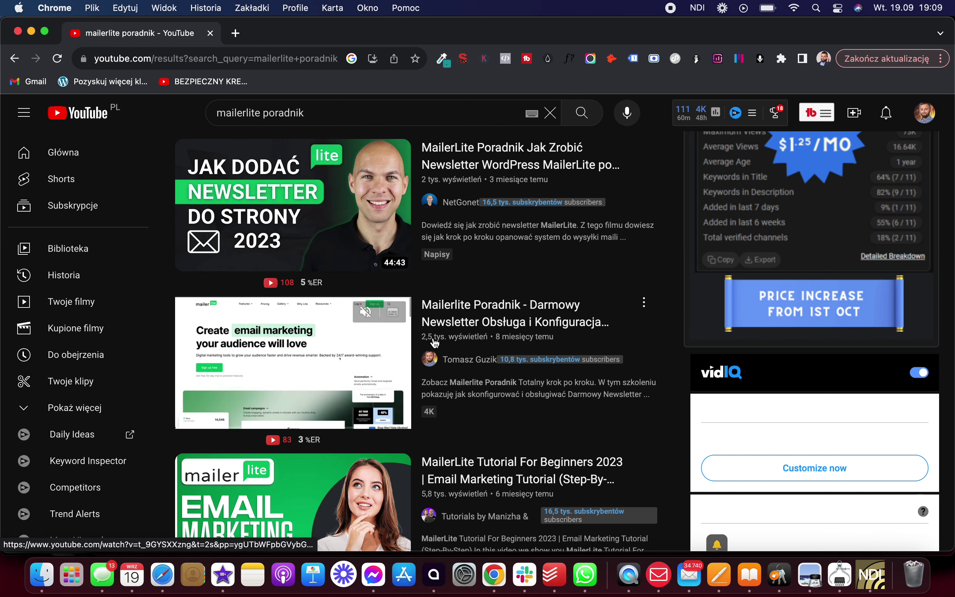
Switch to Safari and open the MailerLite affiliate panel at partners.mailerlite.com
left_click(162, 575)
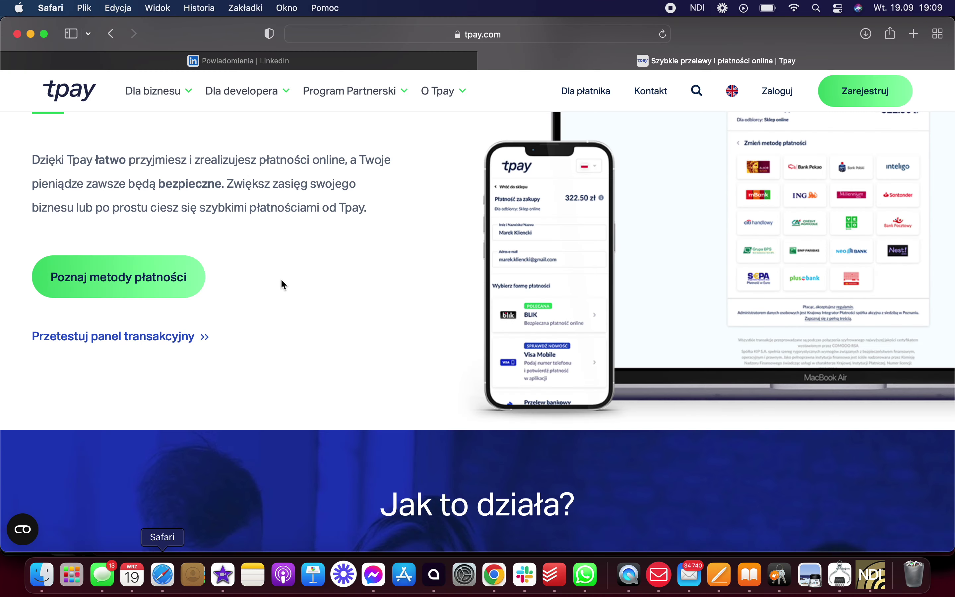
left_click(520, 32)
type("partner.")
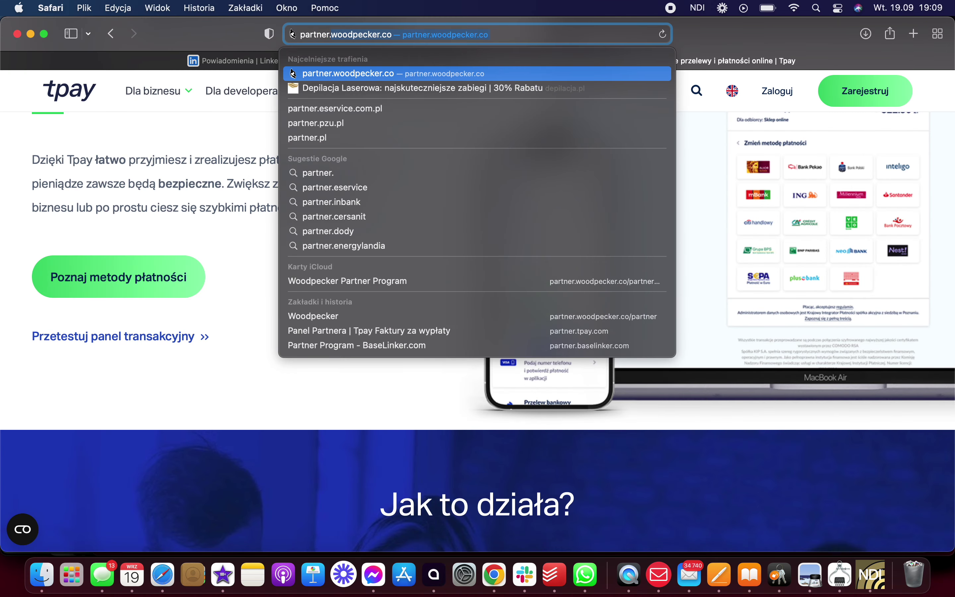
key("BackSpace")
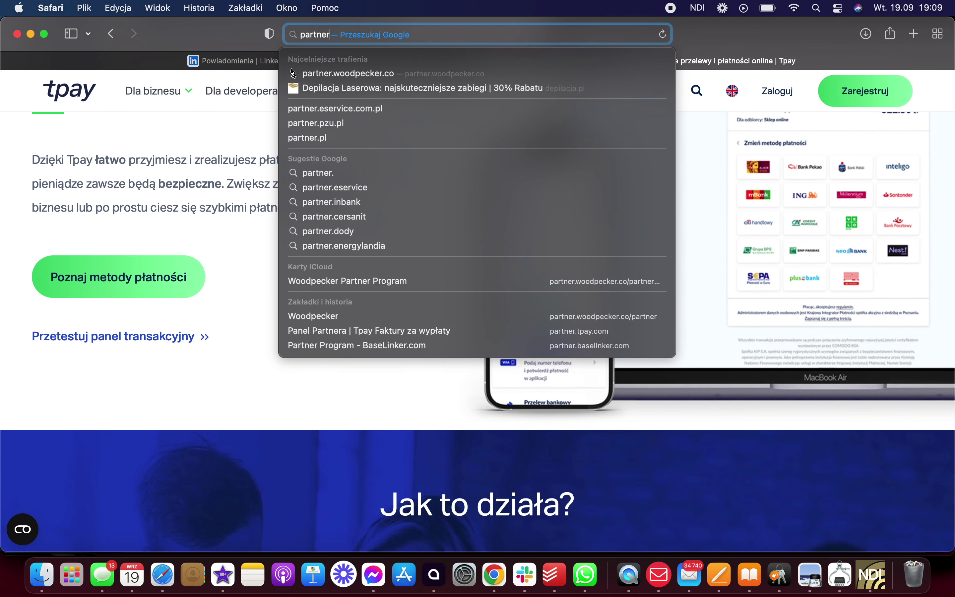
type("s.mailerlite.com")
key("Return")
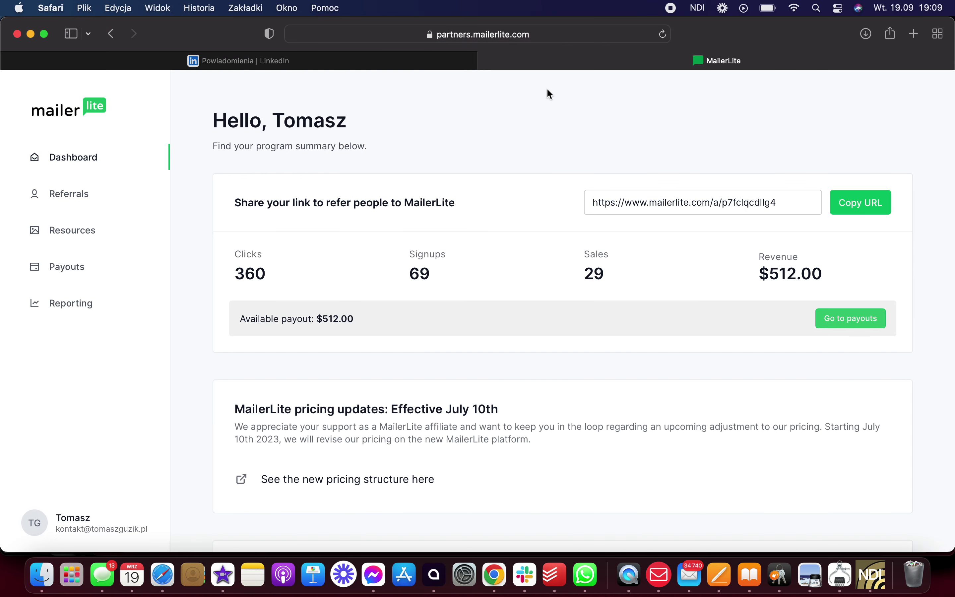
Examine the affiliate dashboard's revenue and sales figures and its recent activity list
scroll(618, 273, "down", 3)
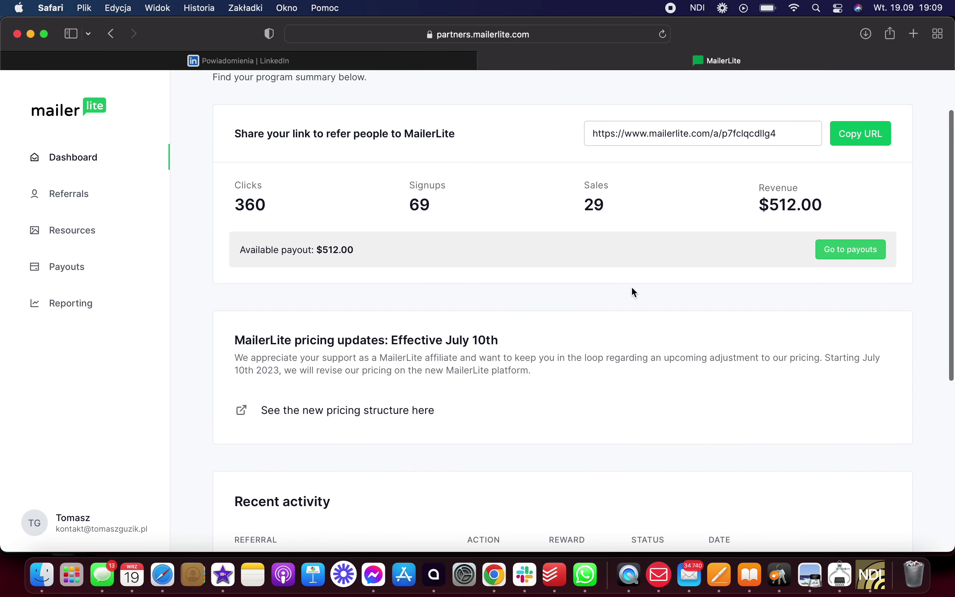
left_click_drag(779, 205, 824, 208)
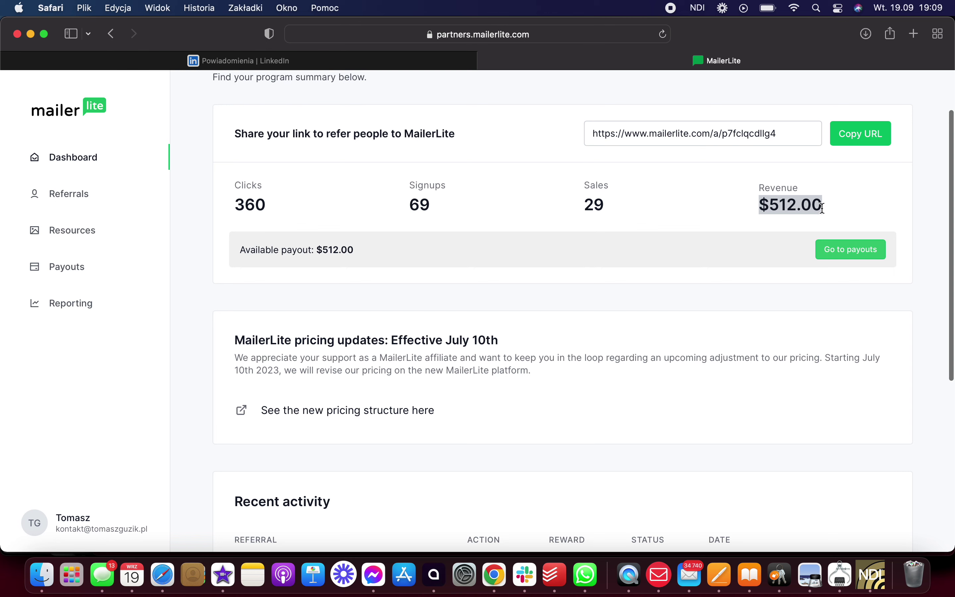
left_click(618, 205)
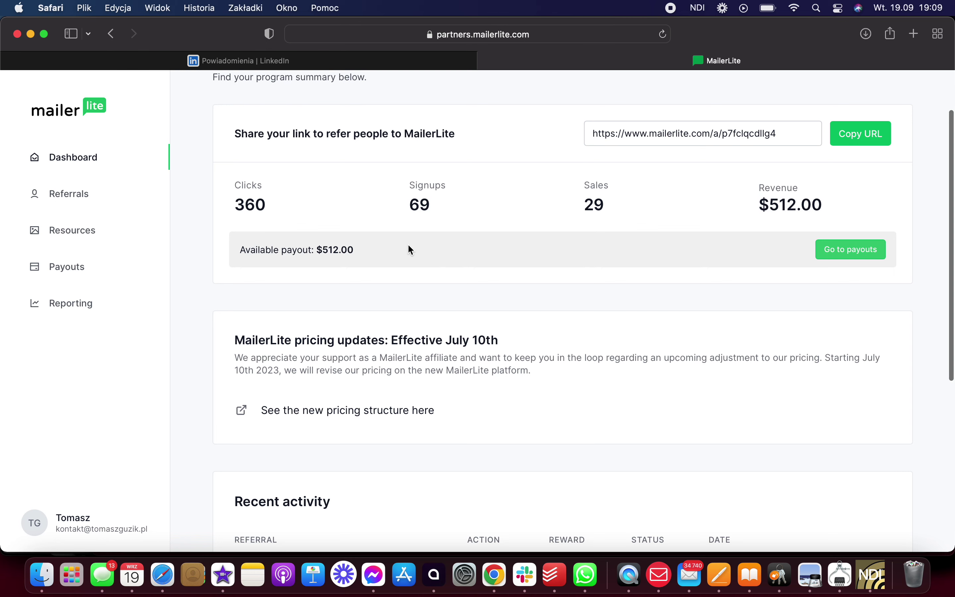
double_click(595, 204)
left_click(613, 203)
scroll(525, 229, "down", 10)
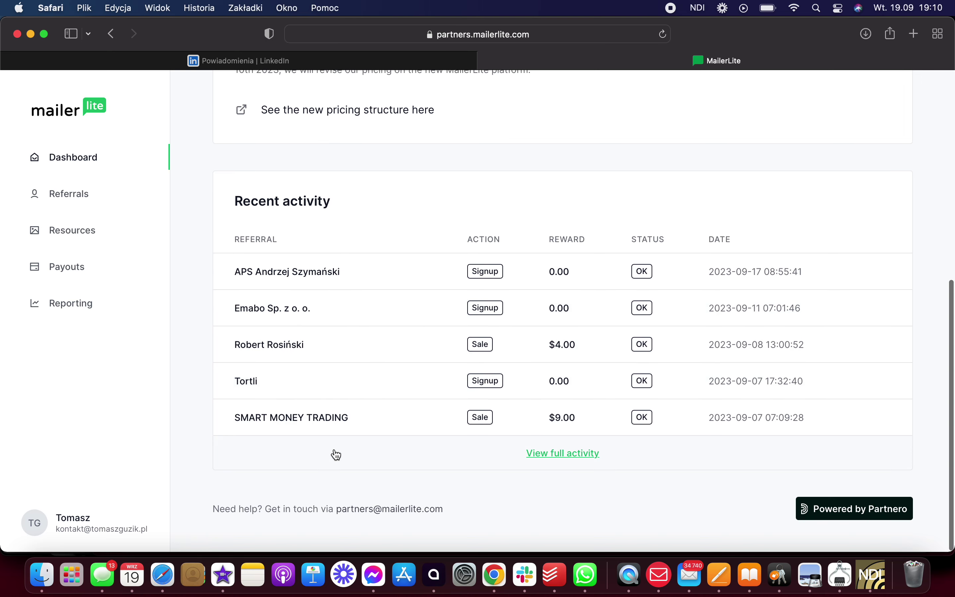
Review the full referral activity, the Resources page with the referral link, and the Payouts page, returning to the dashboard
left_click(586, 452)
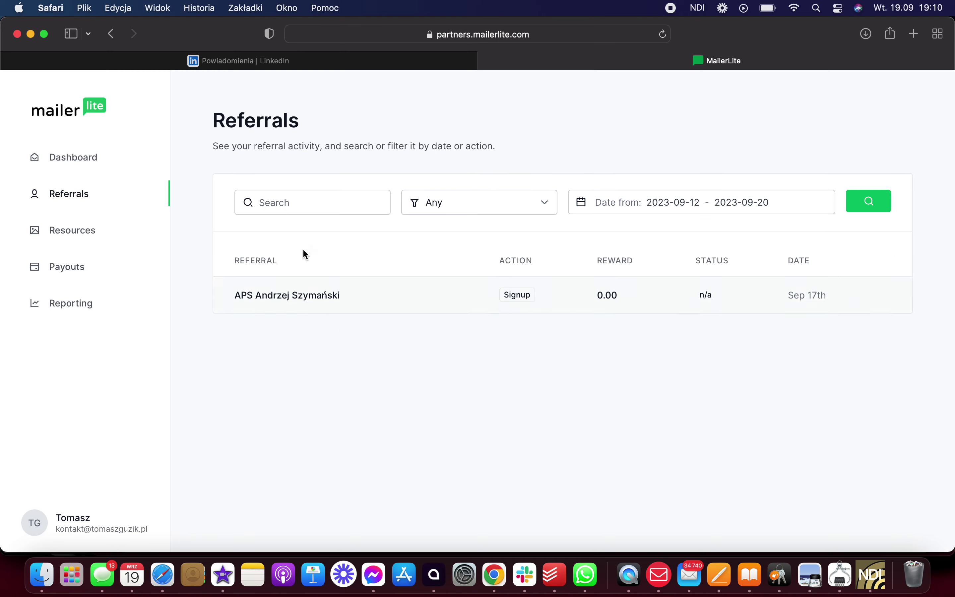
left_click(86, 235)
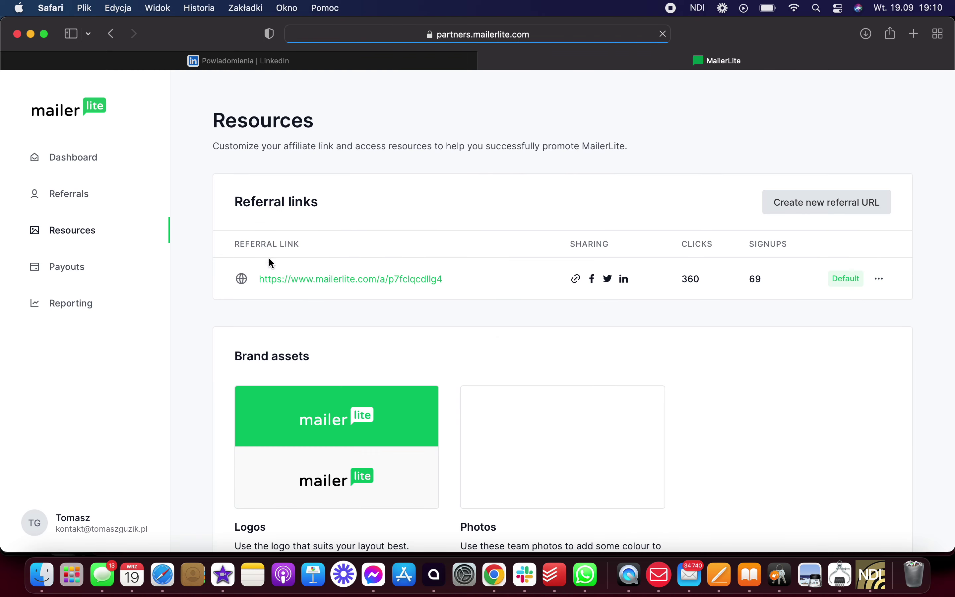
scroll(330, 286, "down", 2)
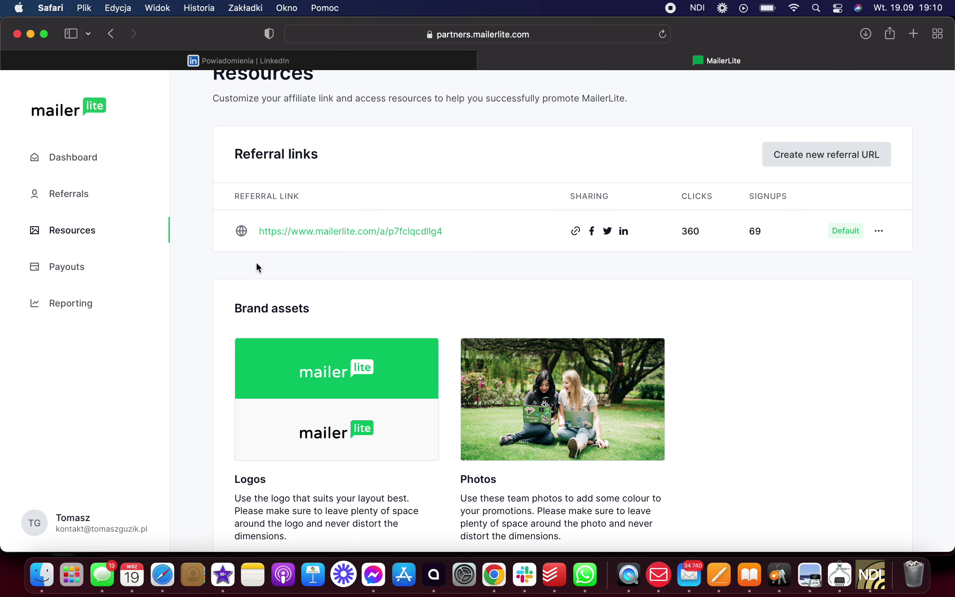
left_click(66, 267)
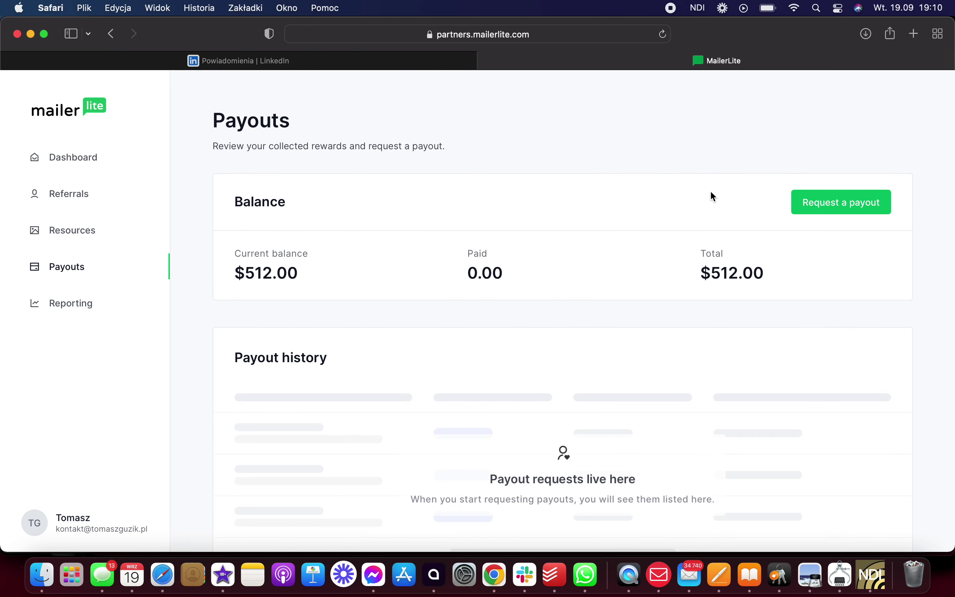
left_click(84, 157)
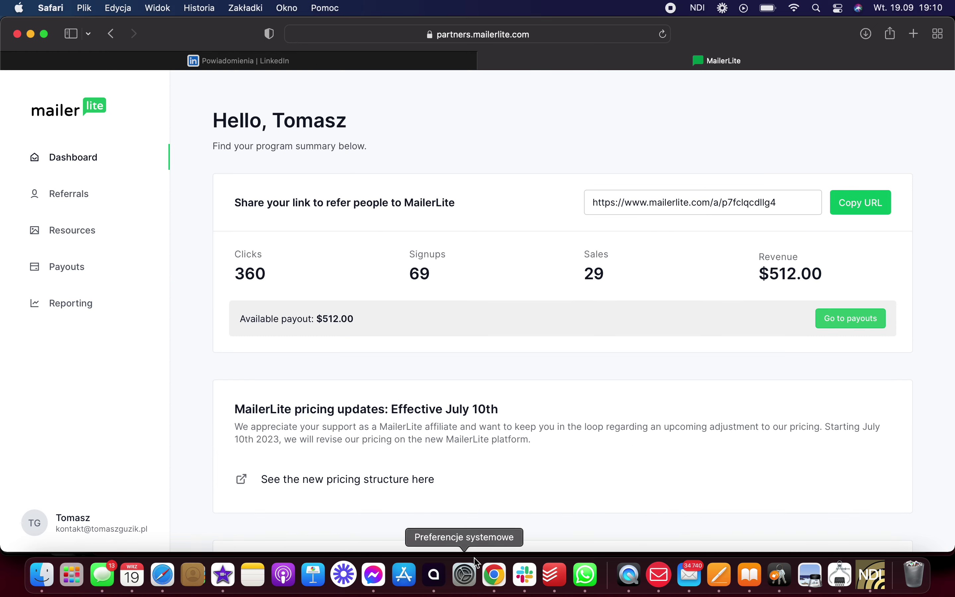
Switch to Chrome and open your "Mailerlite Poradnik" video for editing in YouTube Studio
left_click(505, 588)
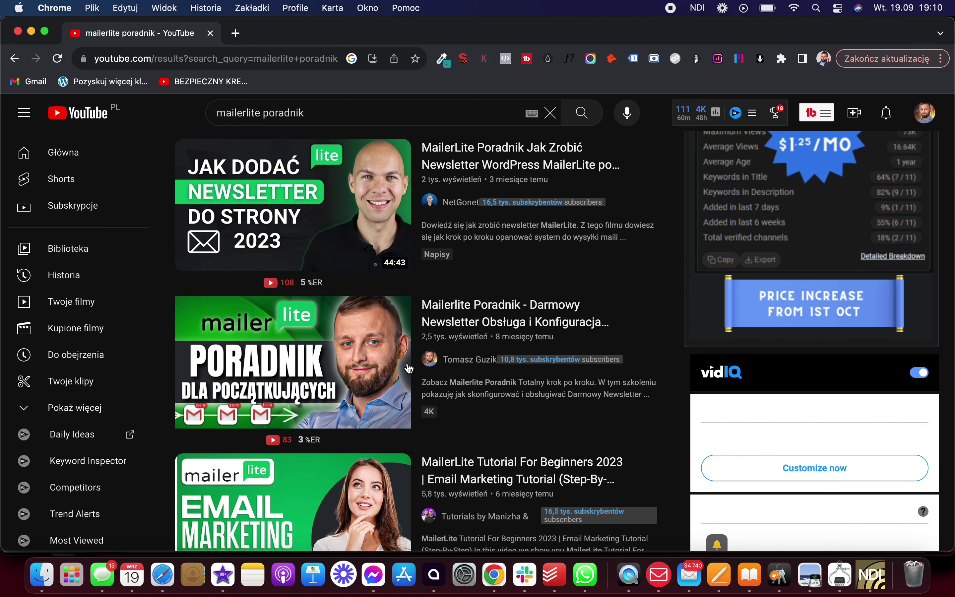
left_click(455, 328)
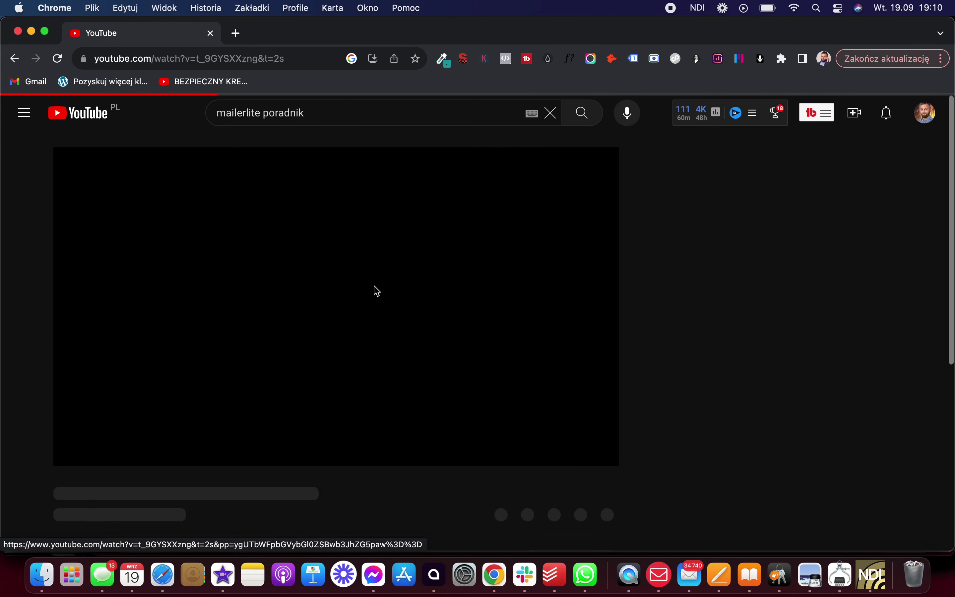
scroll(354, 316, "down", 5)
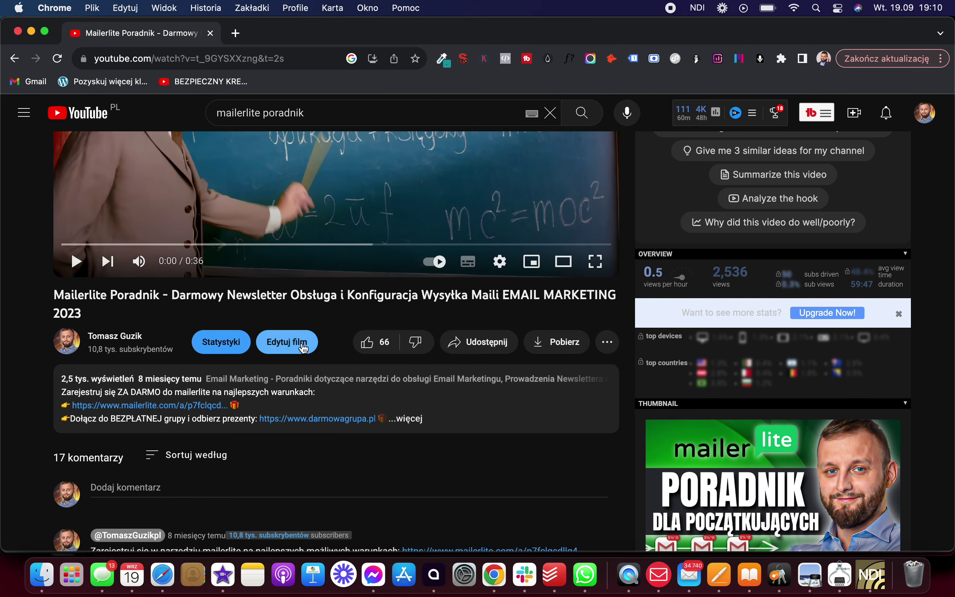
left_click(300, 346)
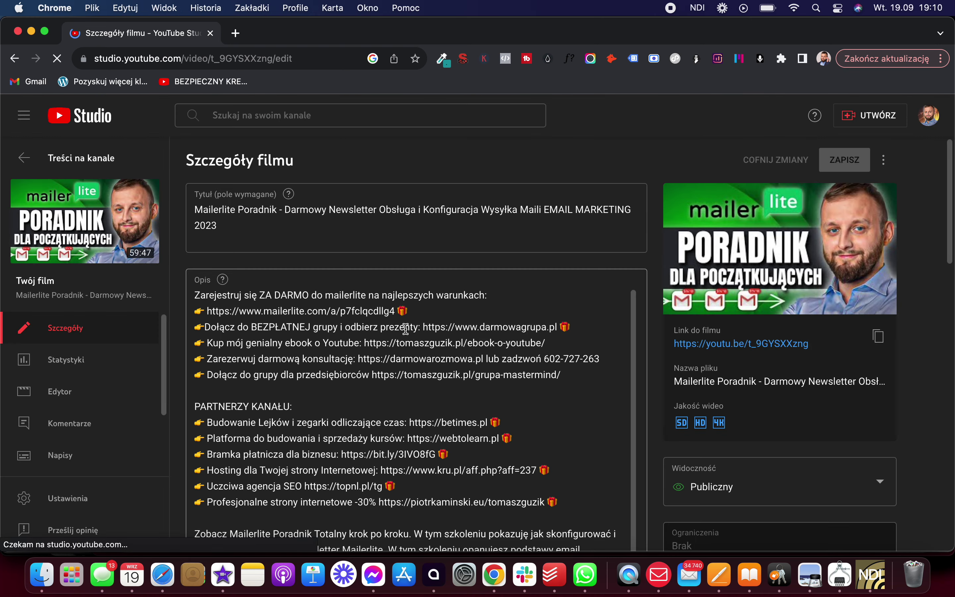
Examine the Mailerlite video's full description, including its affiliate links and keyword-rich text
scroll(406, 329, "down", 5)
scroll(405, 329, "down", 5)
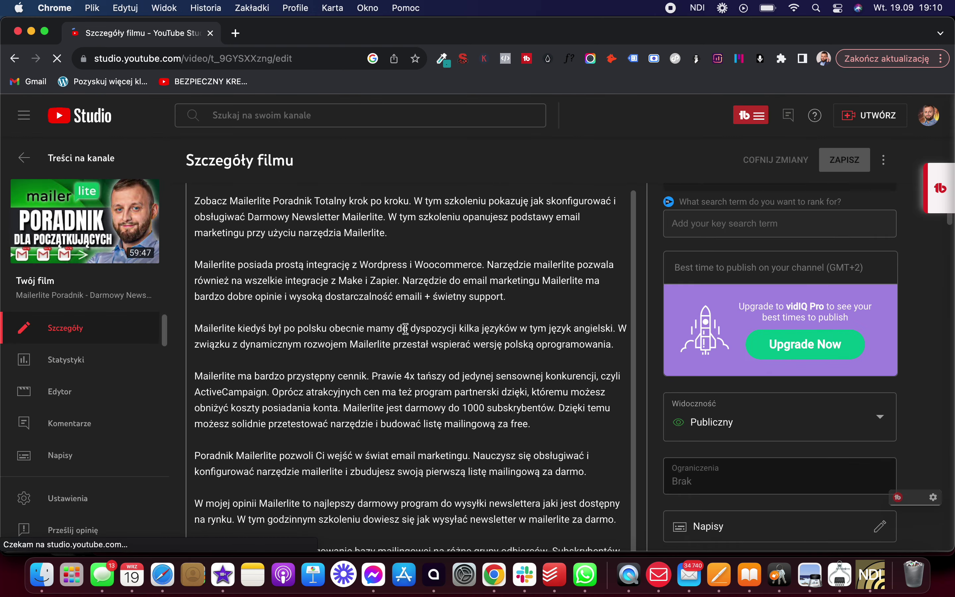
scroll(406, 328, "down", 2)
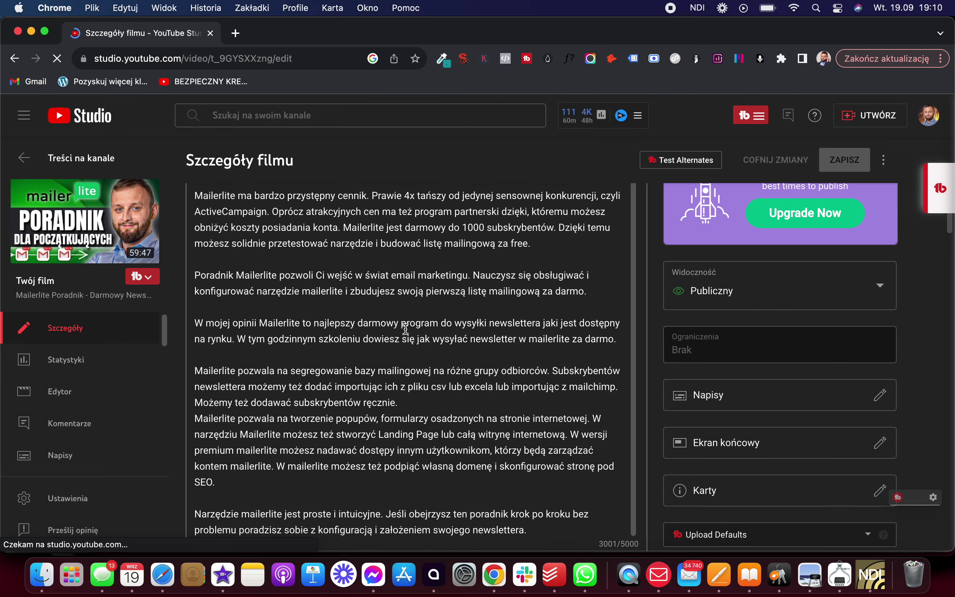
scroll(405, 329, "down", 2)
scroll(402, 336, "up", 3)
scroll(399, 343, "up", 5)
scroll(399, 344, "down", 5)
scroll(399, 344, "down", 5)
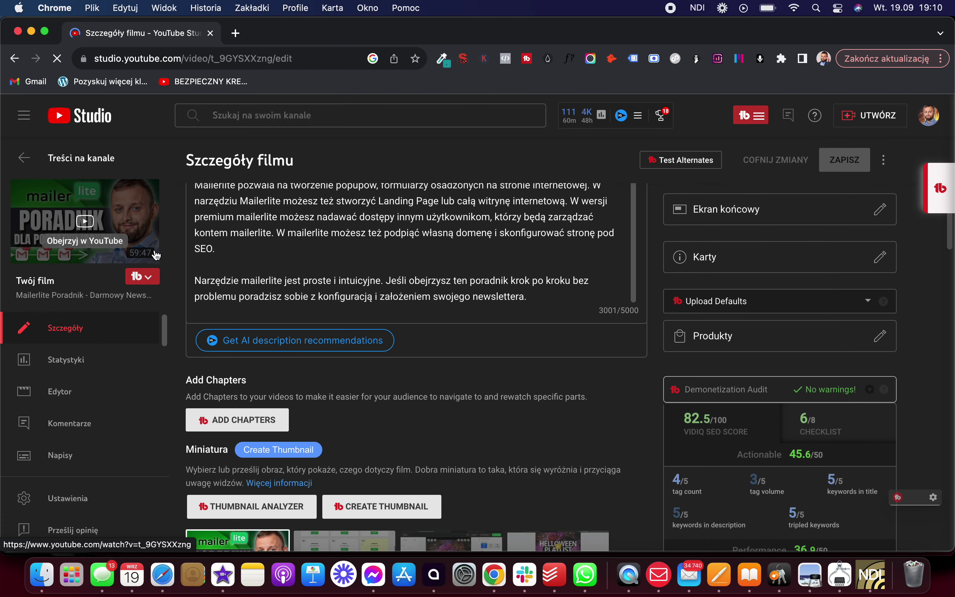
Examine the Mailerlite video's SEO score, best-practice checks, thumbnail section and its full list of tags
scroll(309, 214, "down", 5)
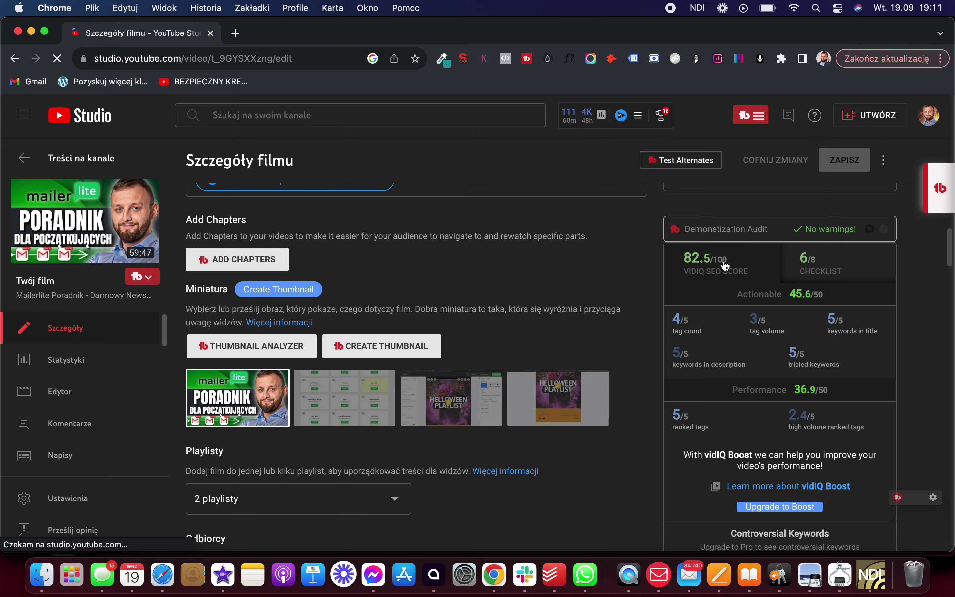
scroll(760, 313, "down", 3)
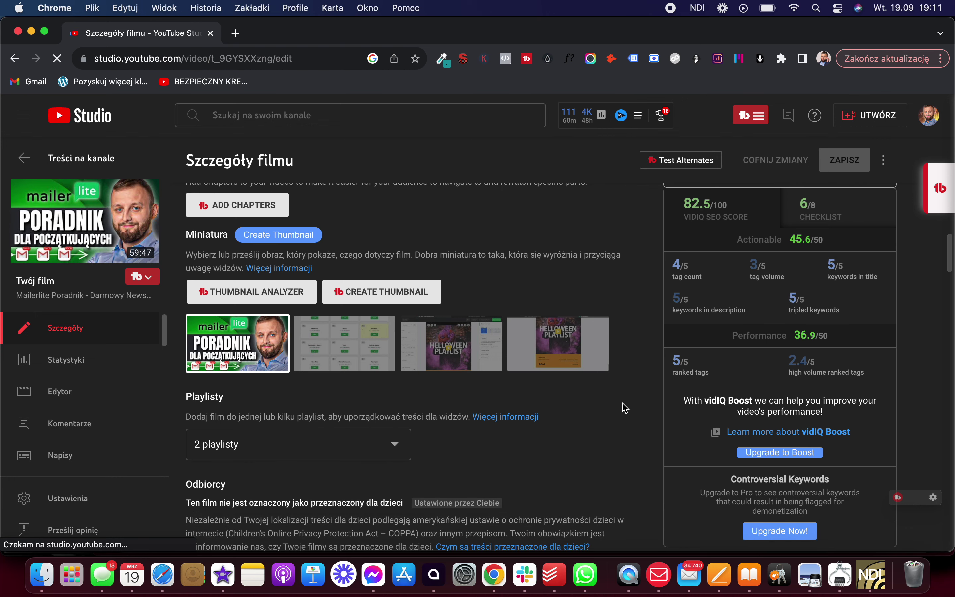
scroll(592, 418, "up", 10)
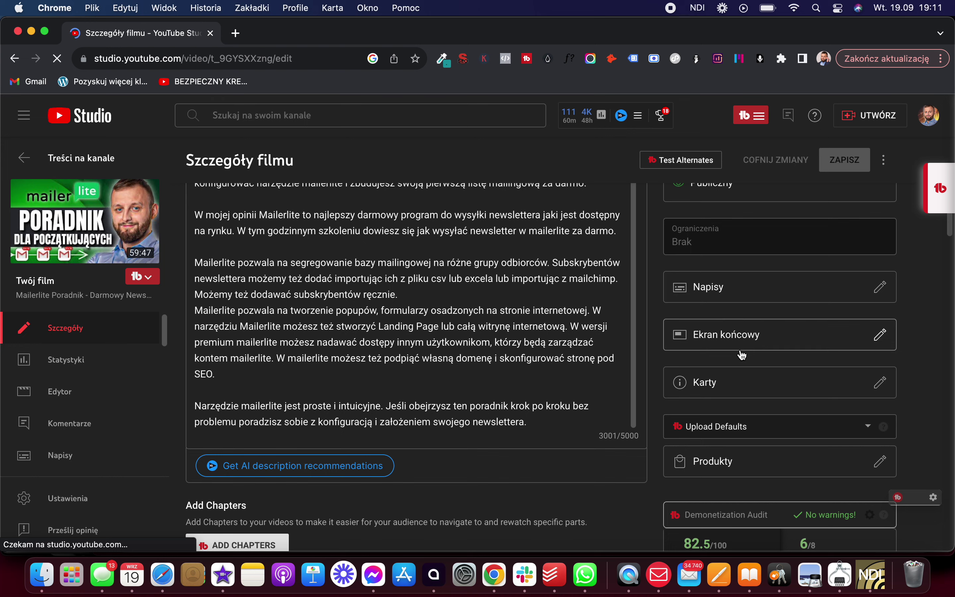
scroll(754, 345, "up", 2)
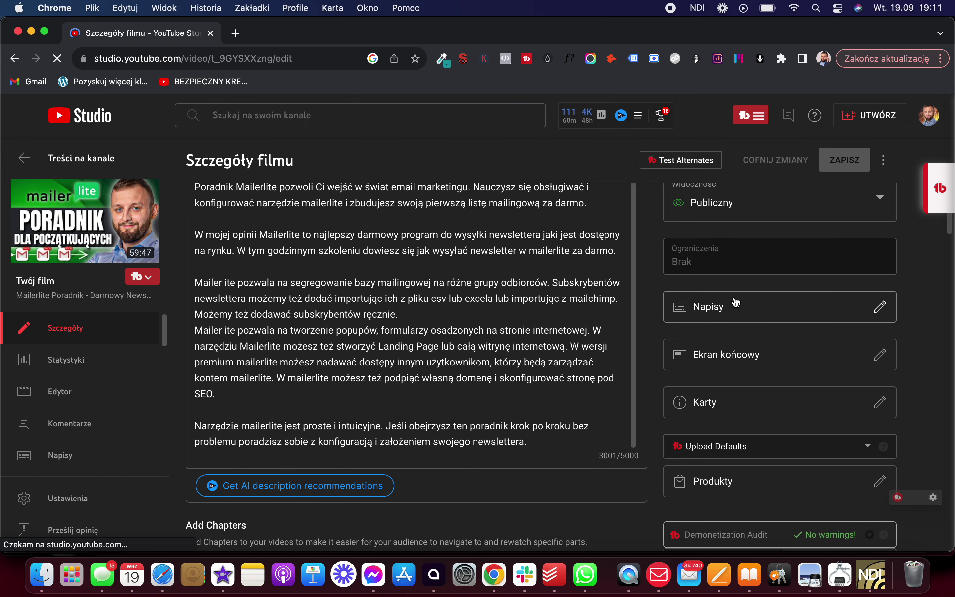
scroll(554, 352, "down", 10)
scroll(557, 354, "up", 4)
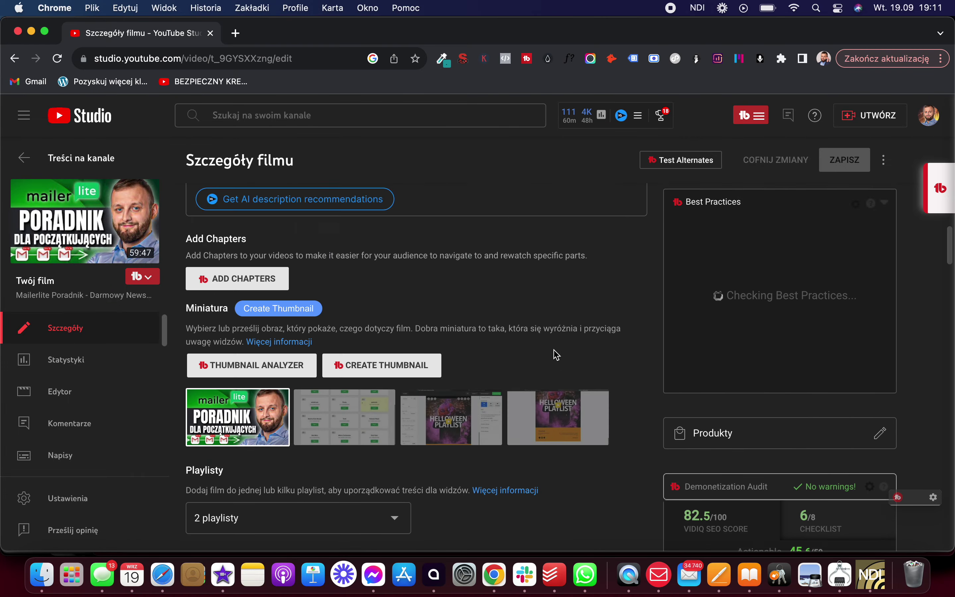
scroll(557, 355, "up", 5)
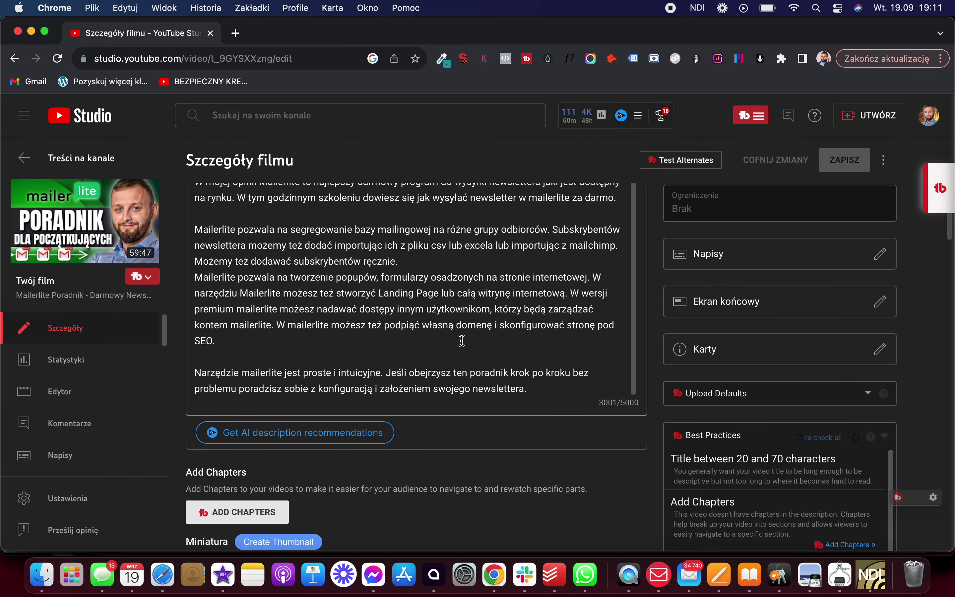
scroll(462, 340, "down", 20)
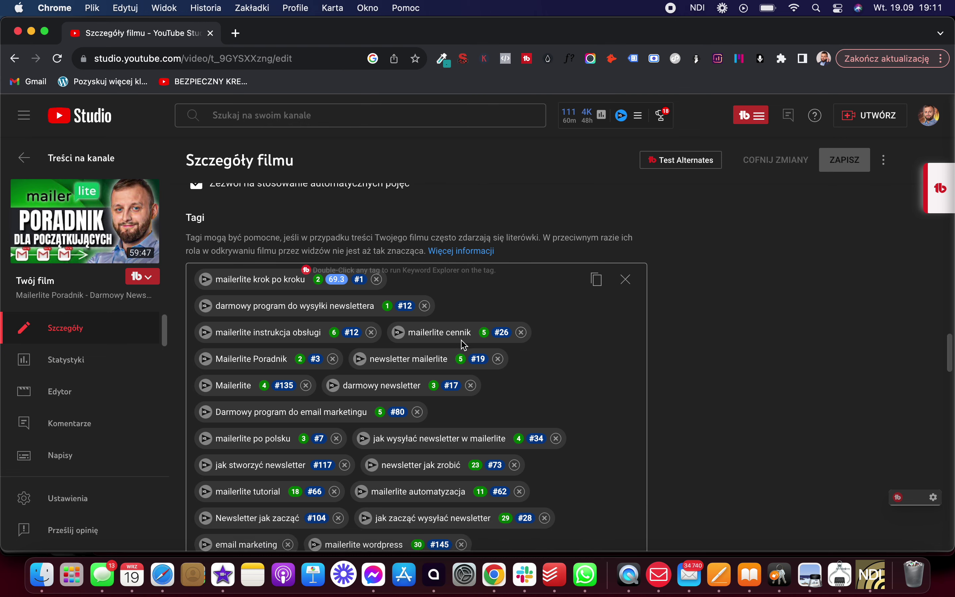
scroll(463, 345, "down", 3)
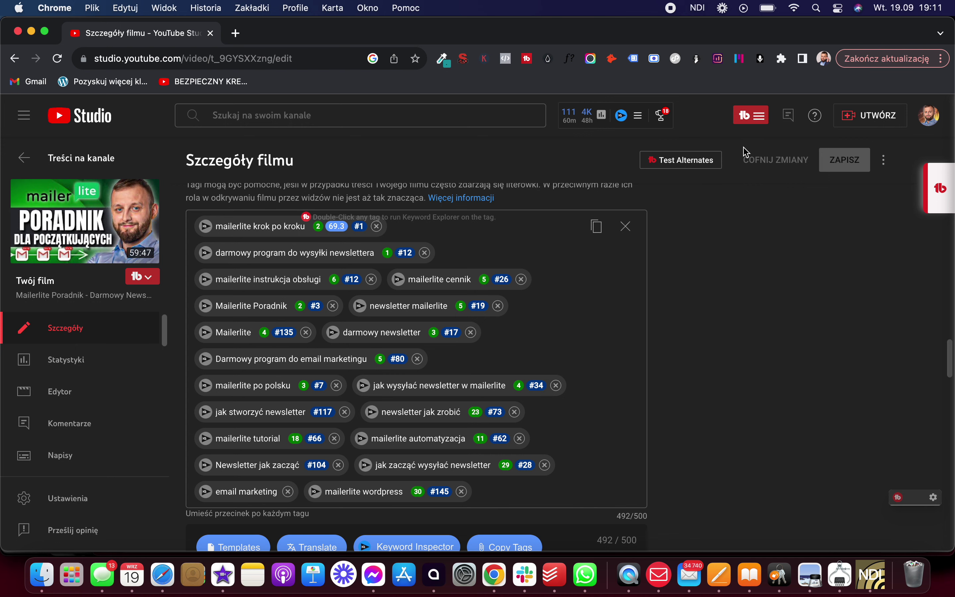
Open TubeBuddy's Keyword Explorer and explore the keyword "mailerlite poradnik"
left_click(764, 120)
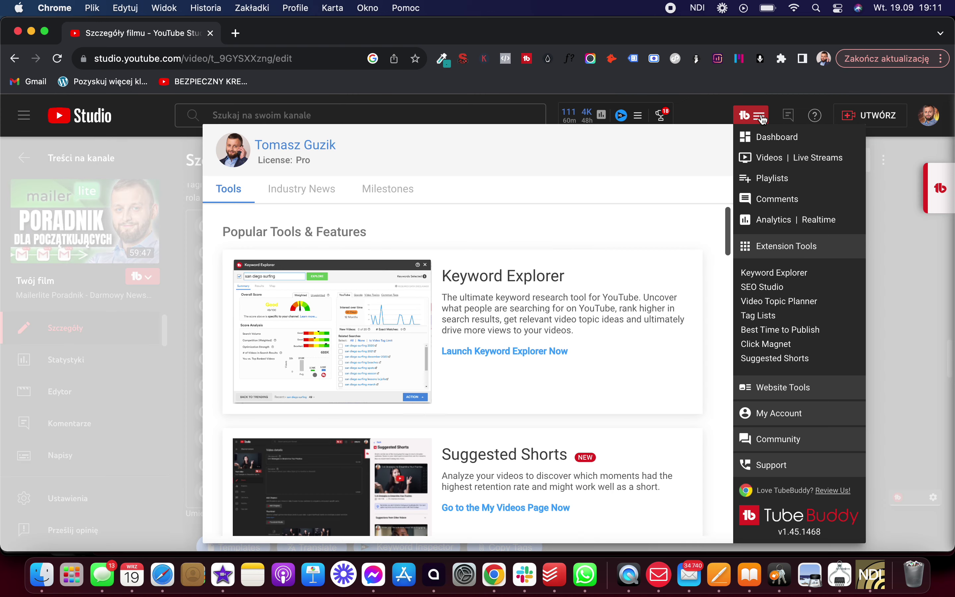
left_click(774, 274)
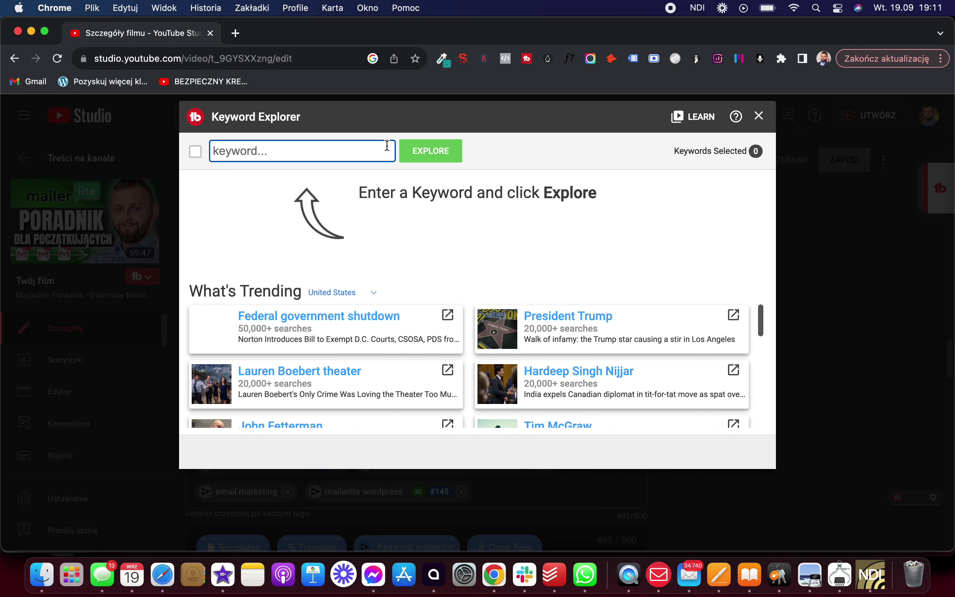
type("mailerlite poradnik")
key("Return")
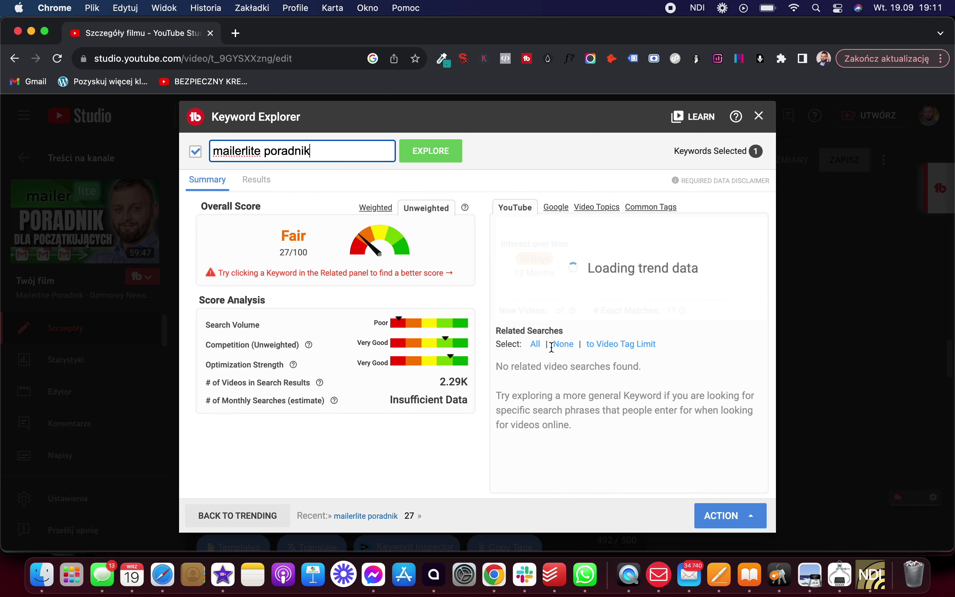
Review the keyword's Google data, video topics and common tags, then close Keyword Explorer
left_click(559, 209)
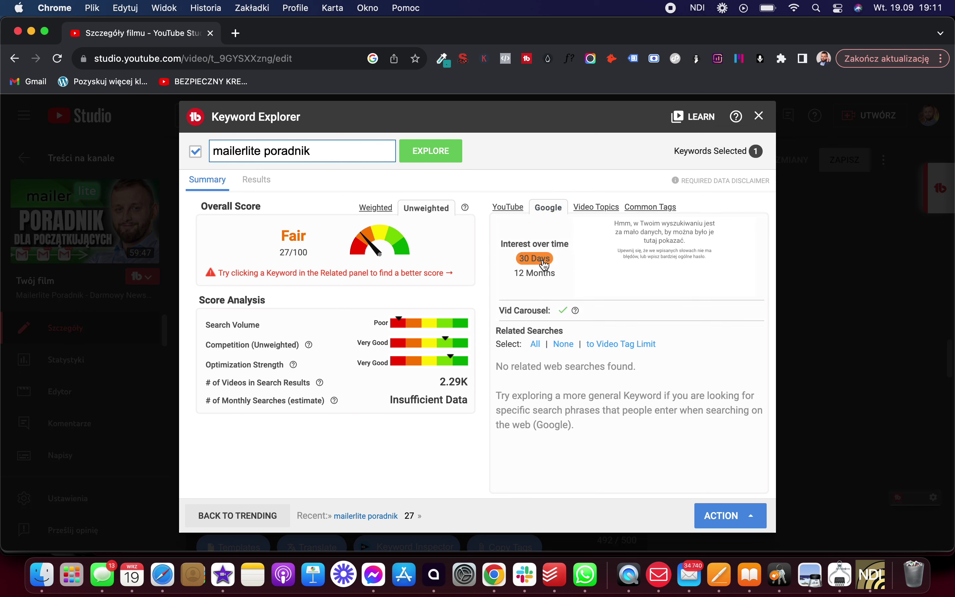
left_click(588, 208)
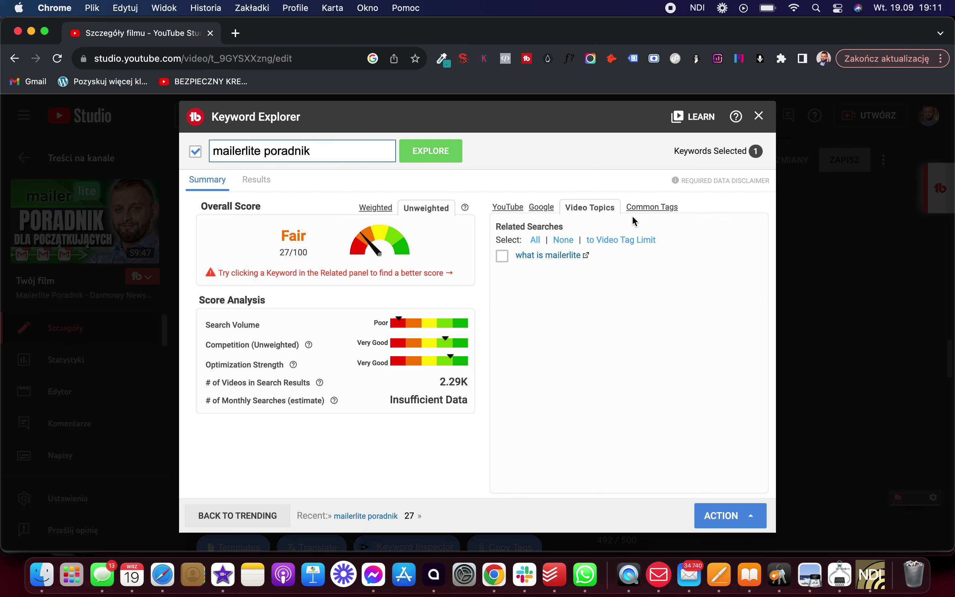
left_click(657, 204)
scroll(618, 312, "down", 2)
scroll(617, 316, "down", 5)
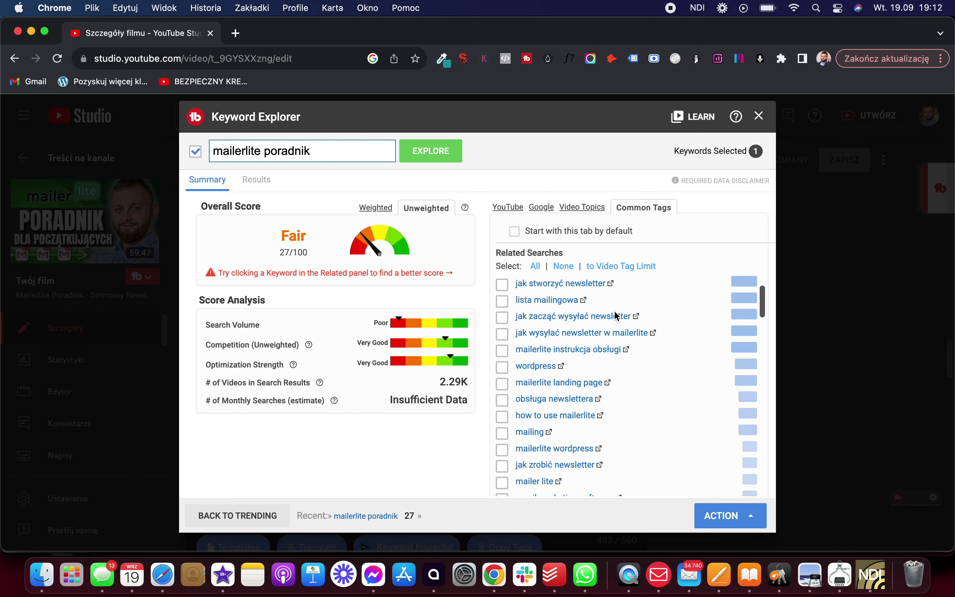
scroll(585, 389, "down", 2)
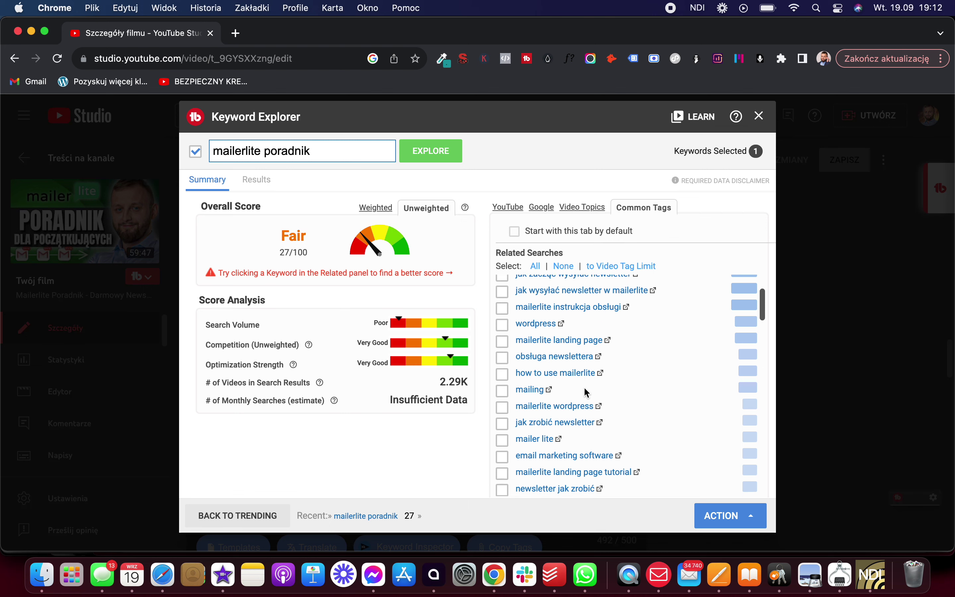
scroll(585, 389, "up", 5)
scroll(587, 392, "up", 2)
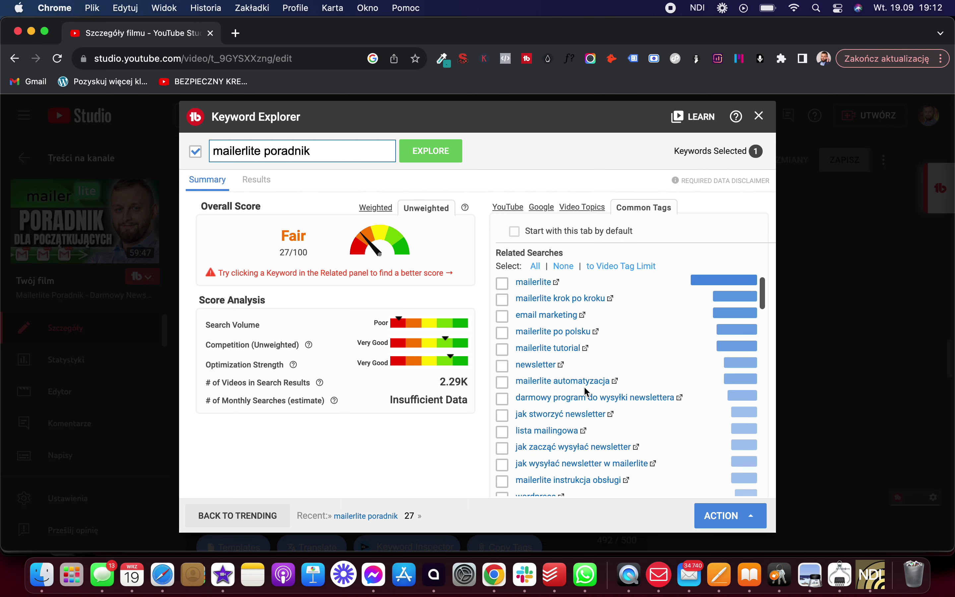
left_click(760, 118)
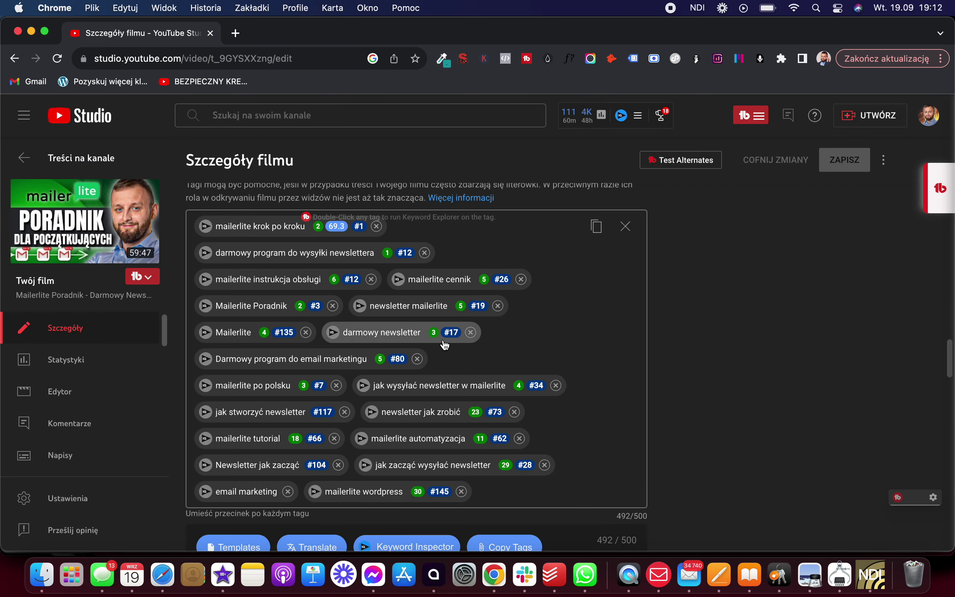
Auto-sort the video's tags by rank with TubeBuddy's Tag Sorter, apply the new order and save the video details
scroll(446, 345, "up", 1)
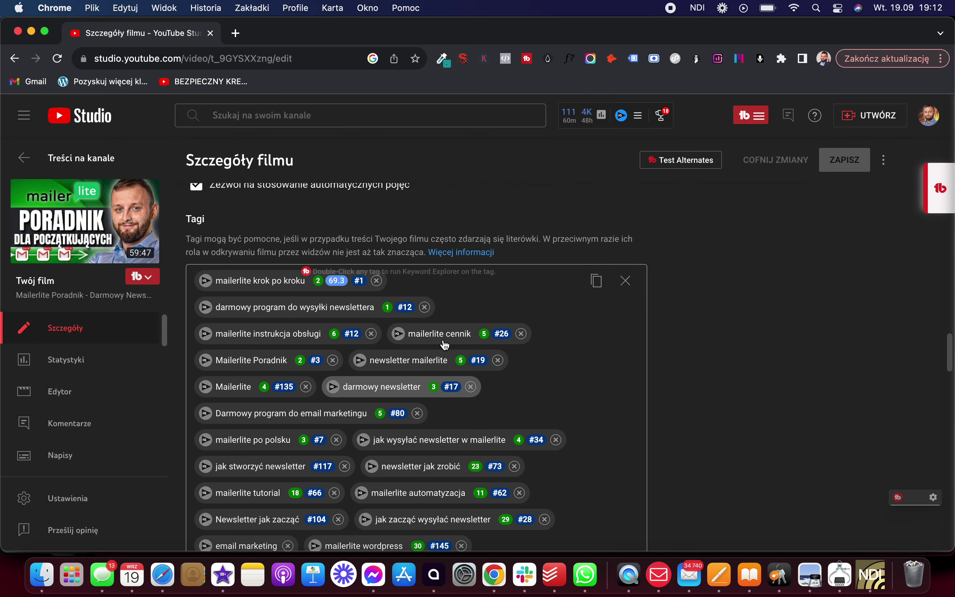
scroll(446, 345, "down", 10)
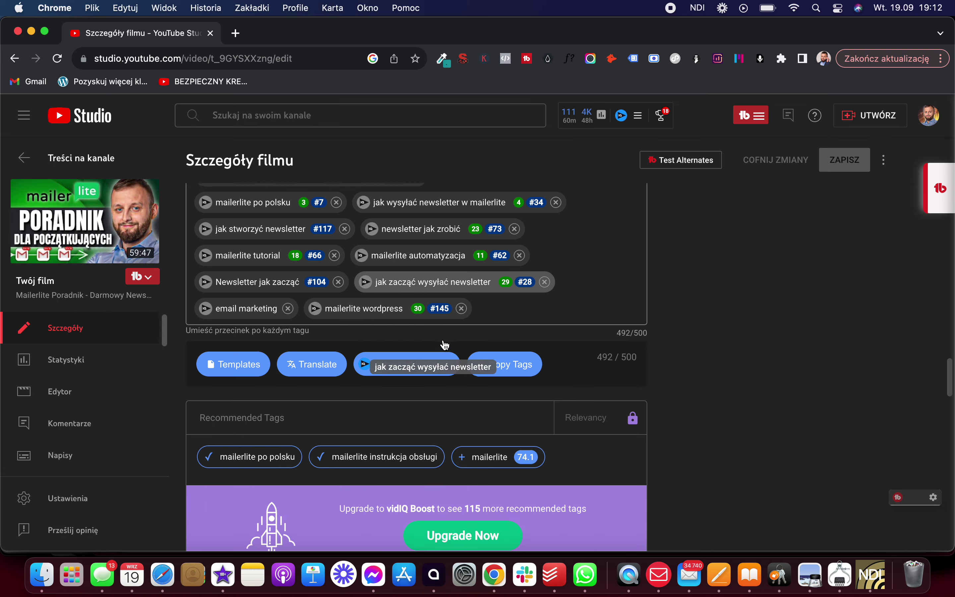
scroll(446, 344, "down", 2)
scroll(446, 344, "down", 5)
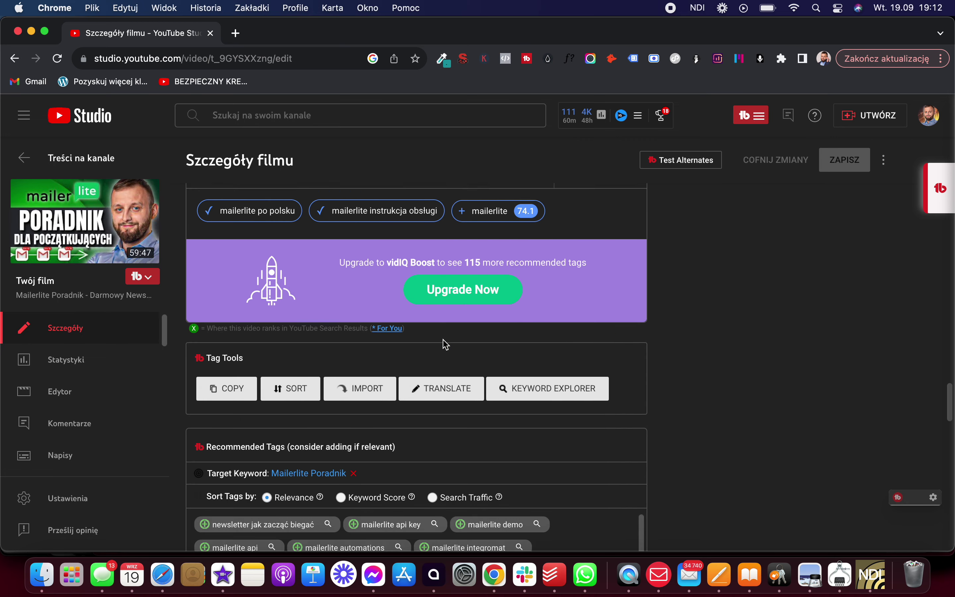
left_click(299, 301)
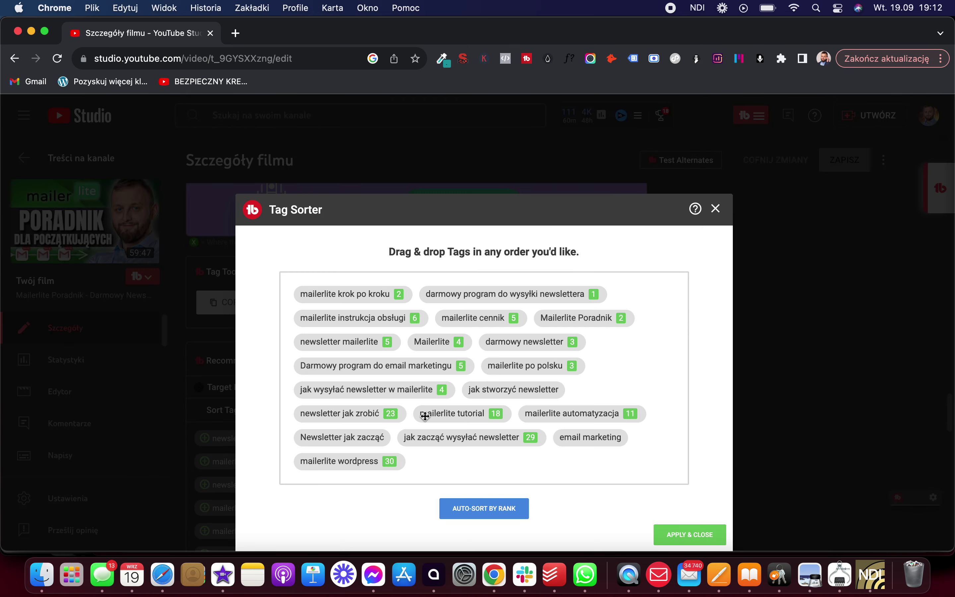
left_click(471, 513)
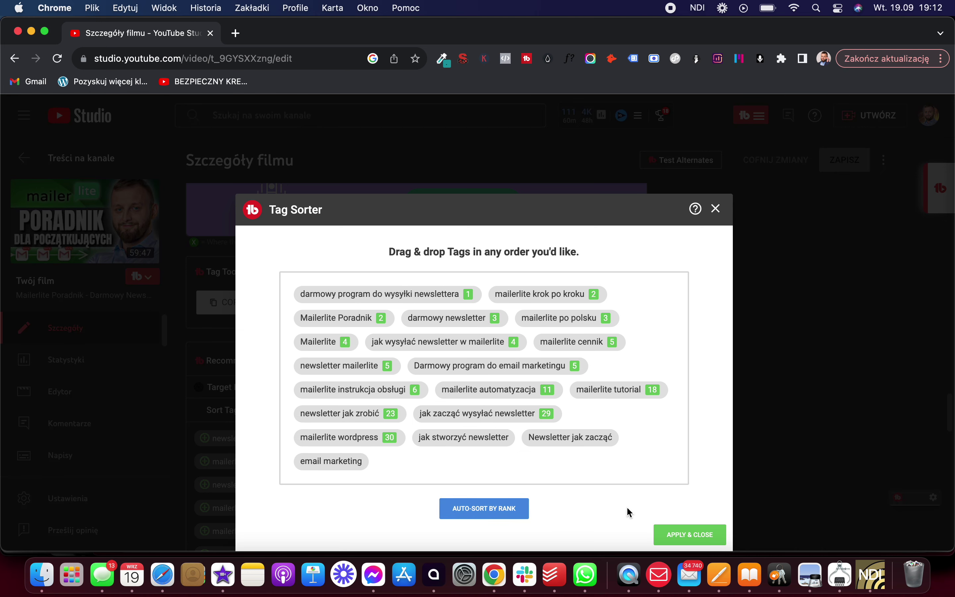
left_click(671, 535)
scroll(616, 423, "up", 10)
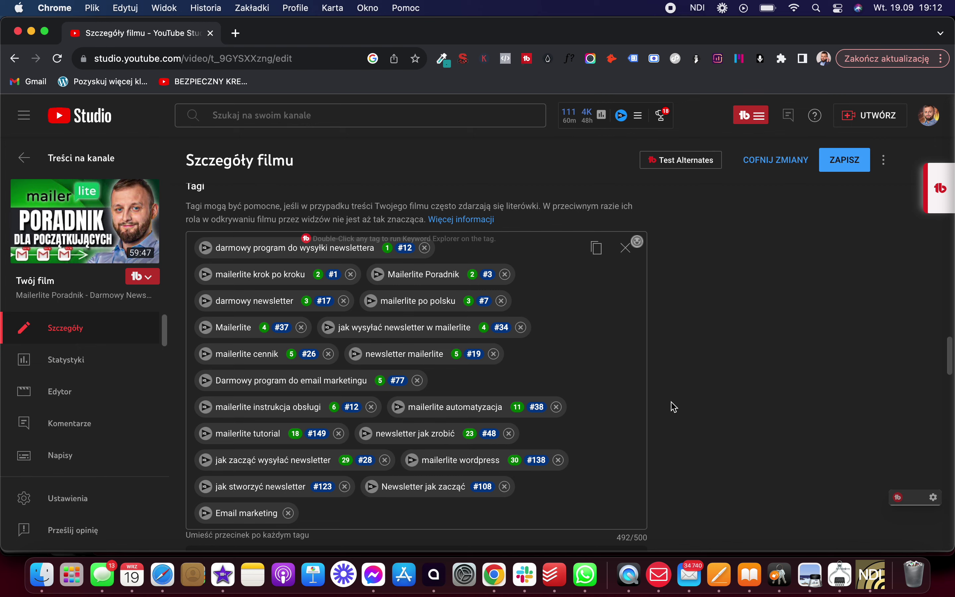
left_click(846, 161)
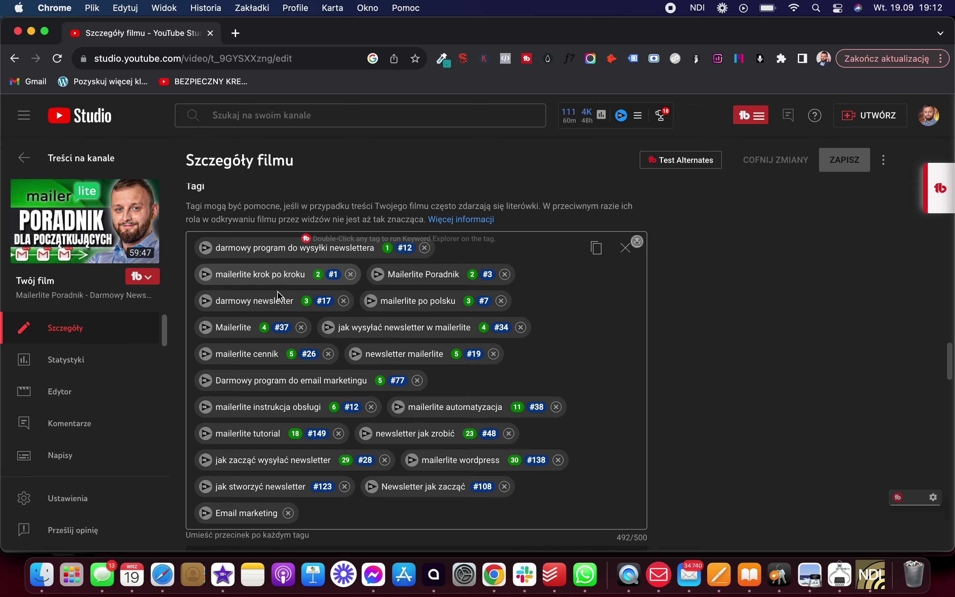
Return to the video's description and highlight the MailerLite affiliate link in its opening lines
scroll(515, 452, "up", 15)
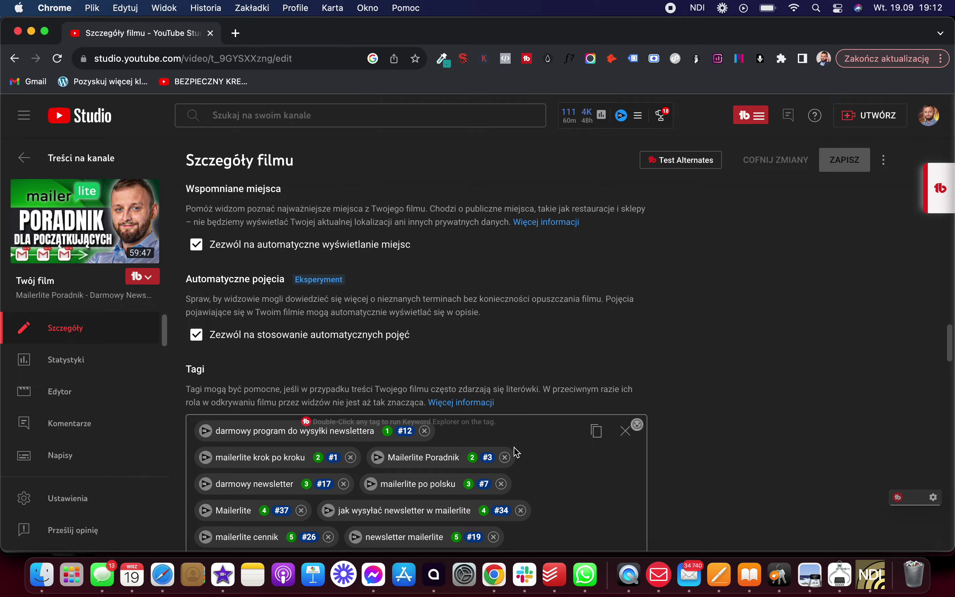
scroll(517, 451, "up", 15)
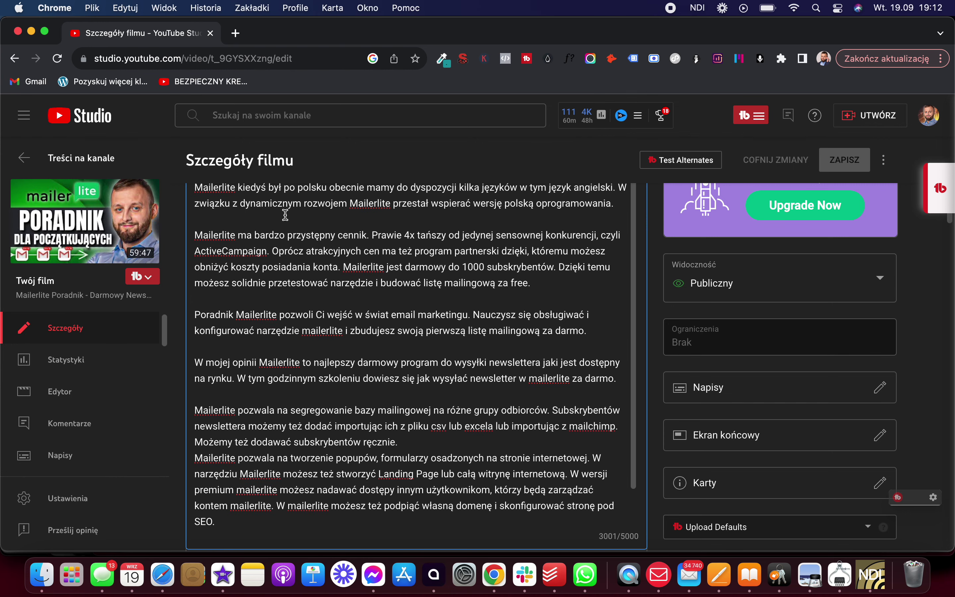
scroll(284, 215, "up", 10)
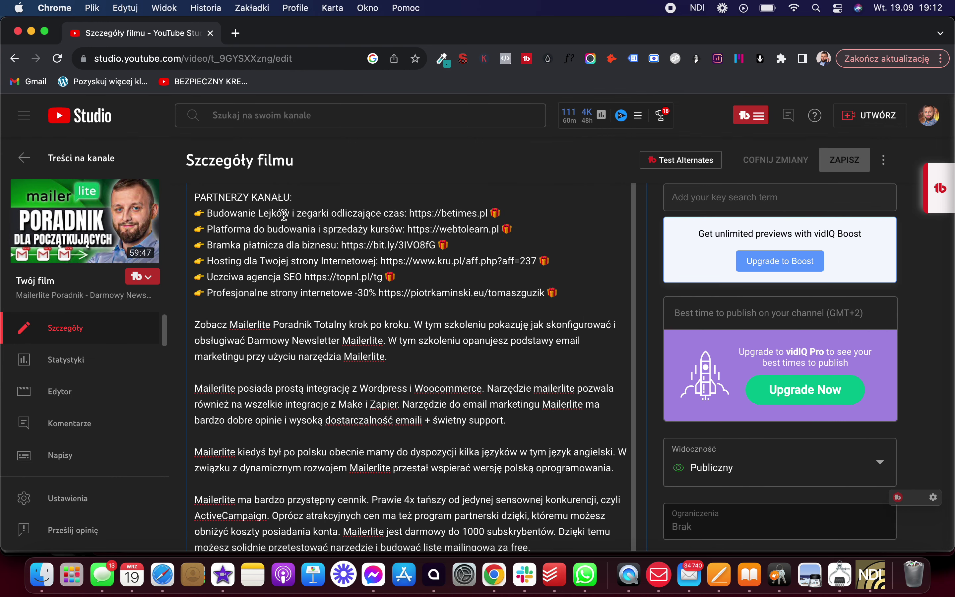
scroll(284, 215, "up", 2)
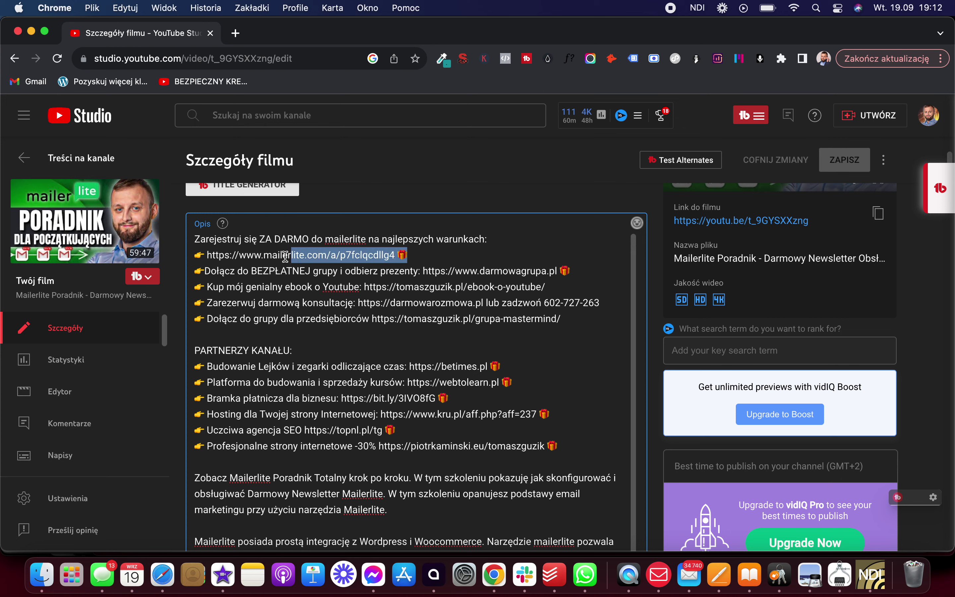
left_click_drag(290, 257, 220, 253)
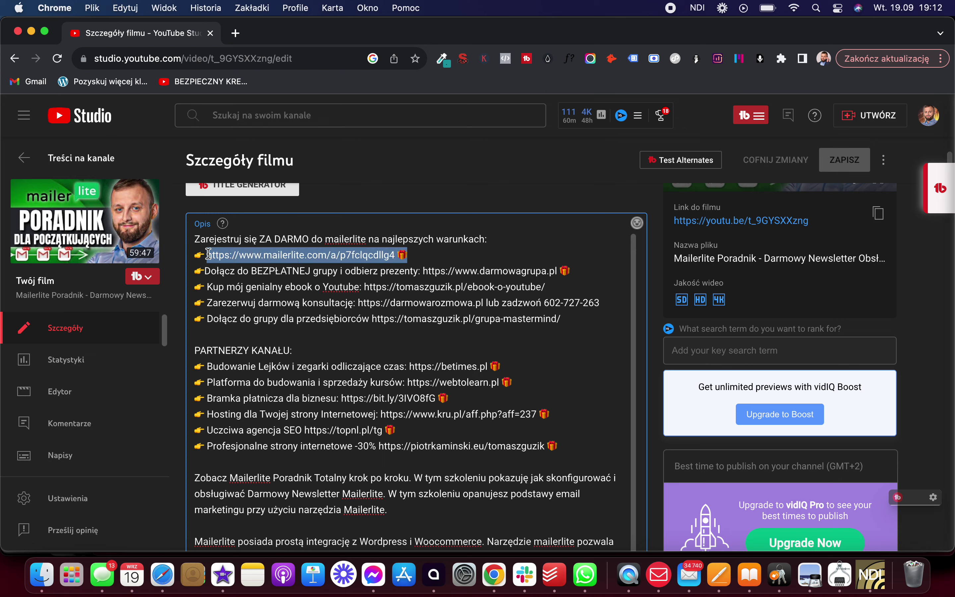
Leave the video's details and open your own channel page on YouTube
left_click(21, 157)
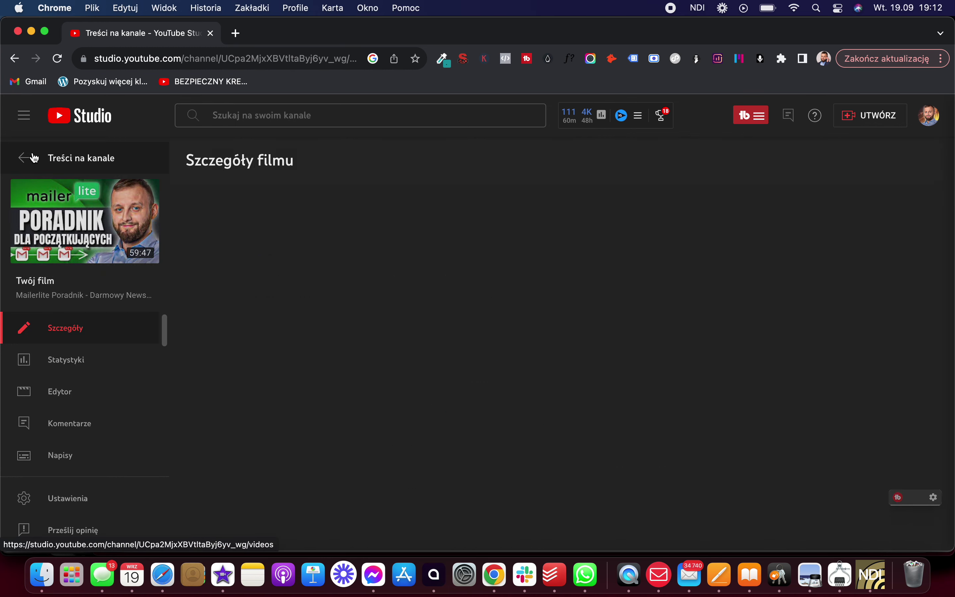
left_click(929, 115)
left_click(832, 208)
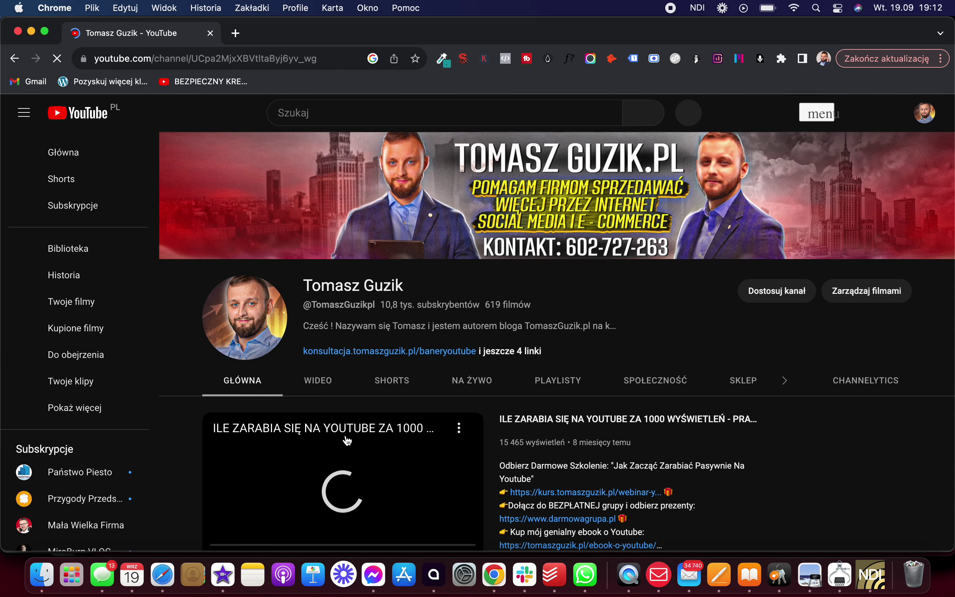
Search YouTube for "woodpecker poradnik" and preview your own Woodpecker cold mailing tutorial in the results
left_click(323, 108)
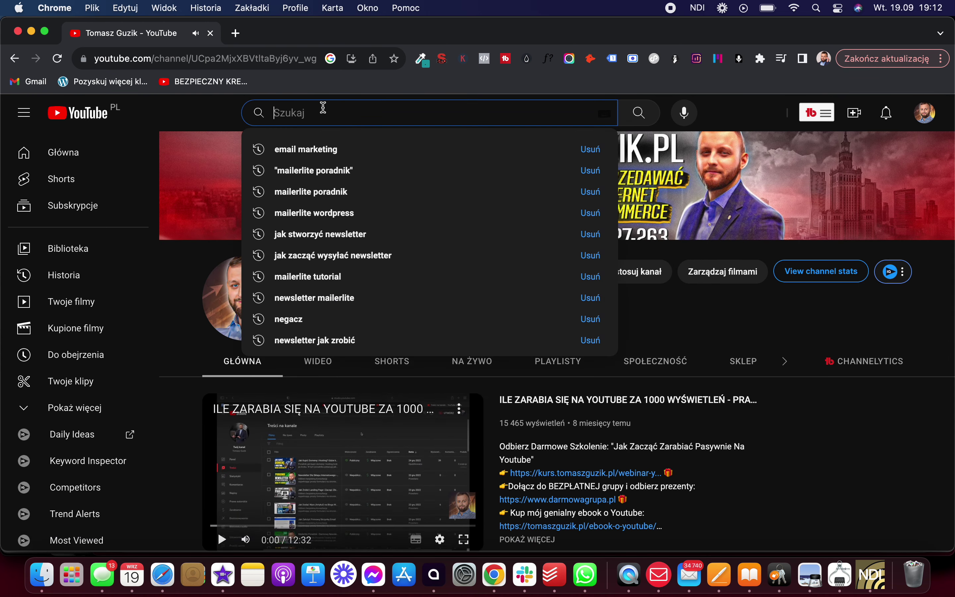
type("woodpecker po")
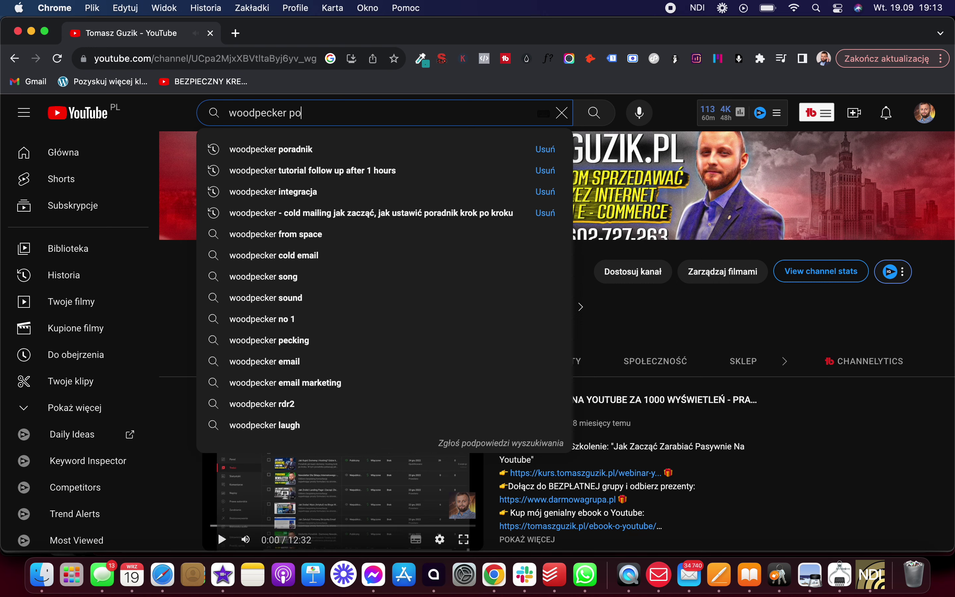
type("radnik")
key("Return")
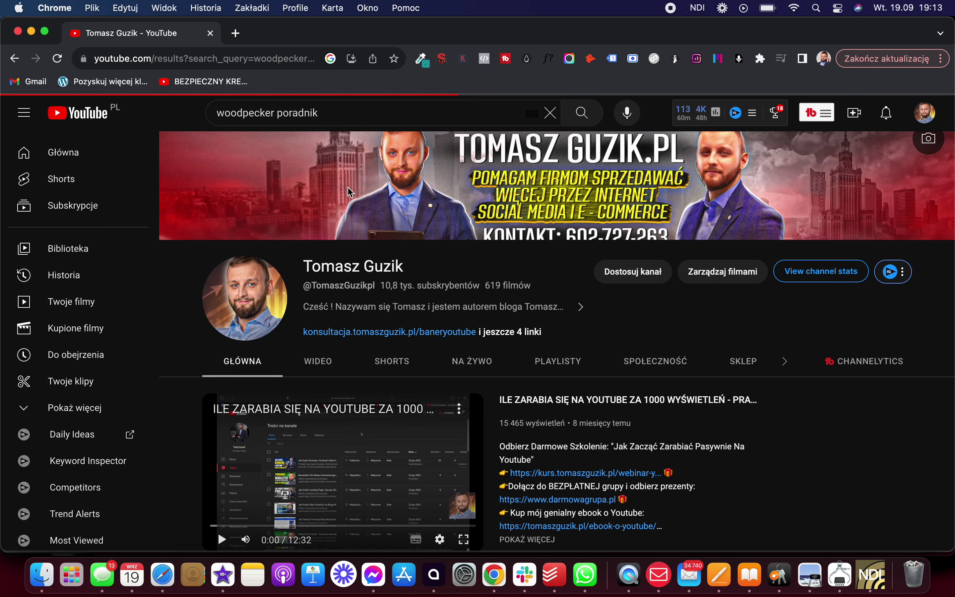
scroll(363, 229, "down", 3)
scroll(363, 229, "down", 2)
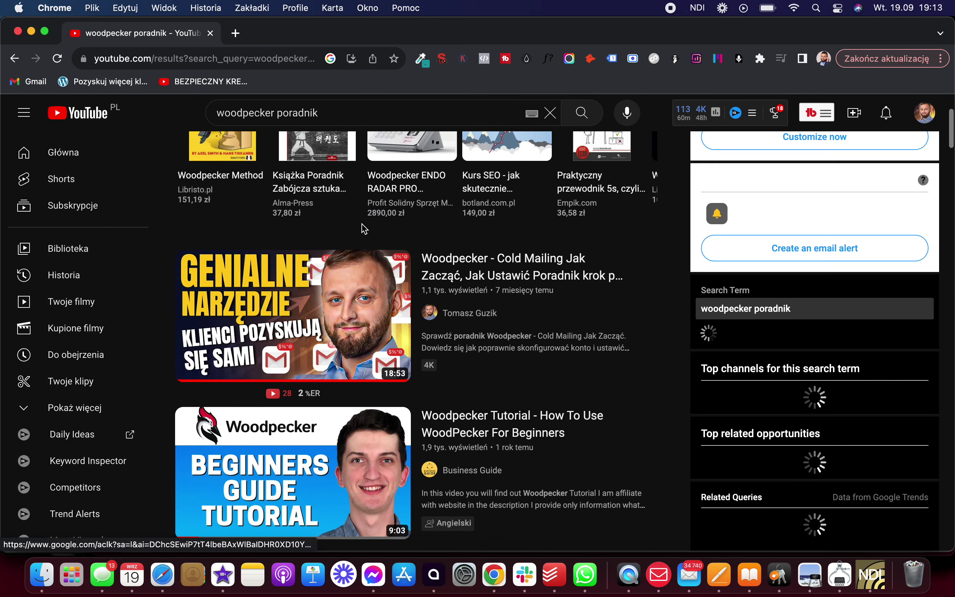
mouse_move(448, 315)
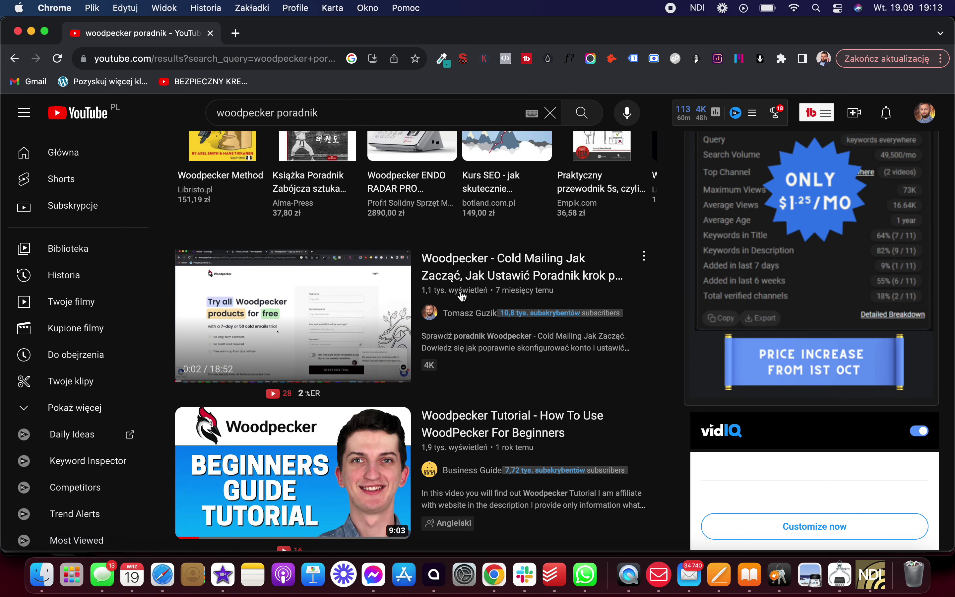
Switch to Safari and open the Woodpecker partner program site at partner.woodpecker.co
left_click(163, 575)
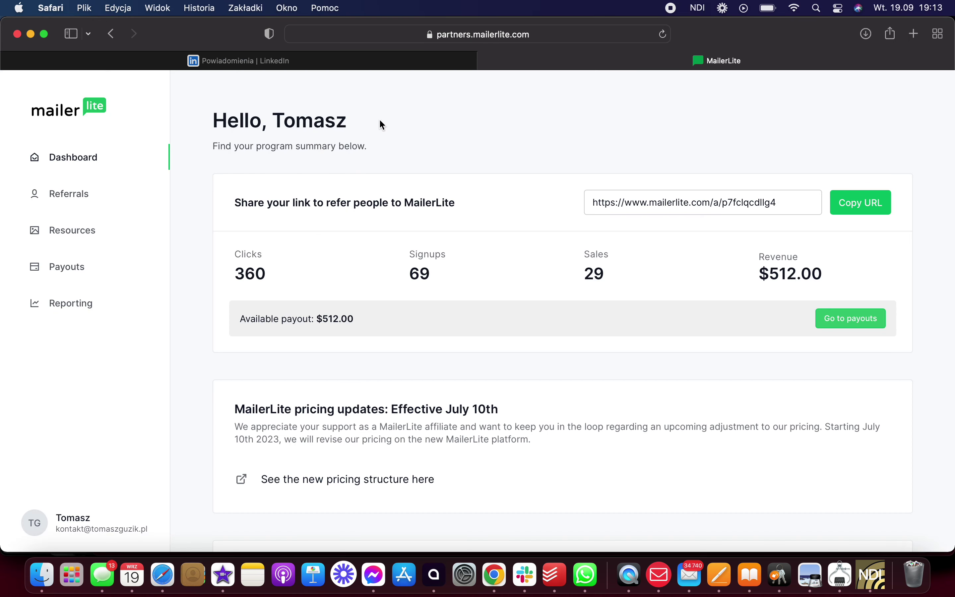
left_click(430, 43)
type("partner.woodpecker.co")
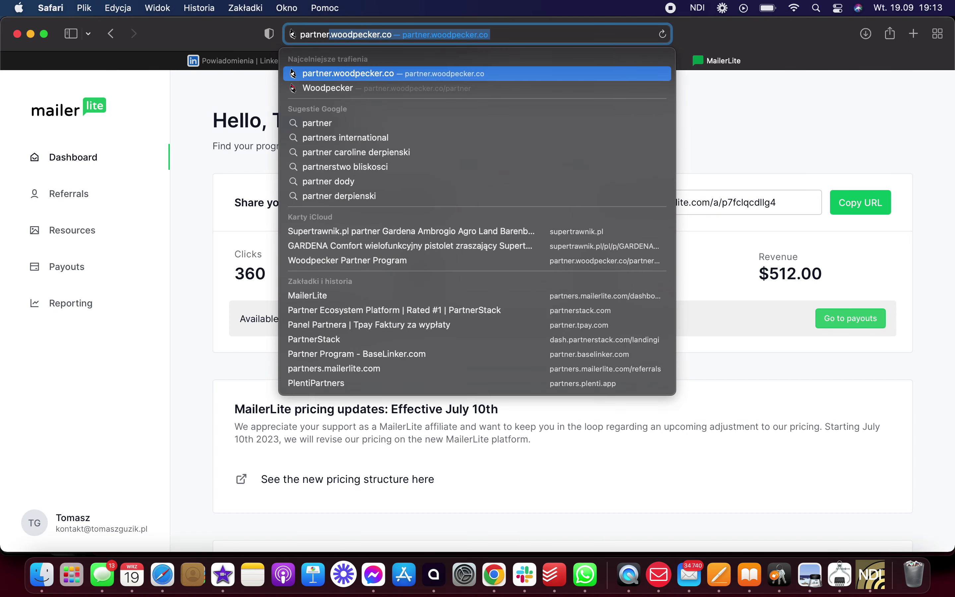
key("Return")
Fill the partner login form with the saved account, choosing to authorise it with the computer's password
left_click(196, 278)
left_click(508, 310)
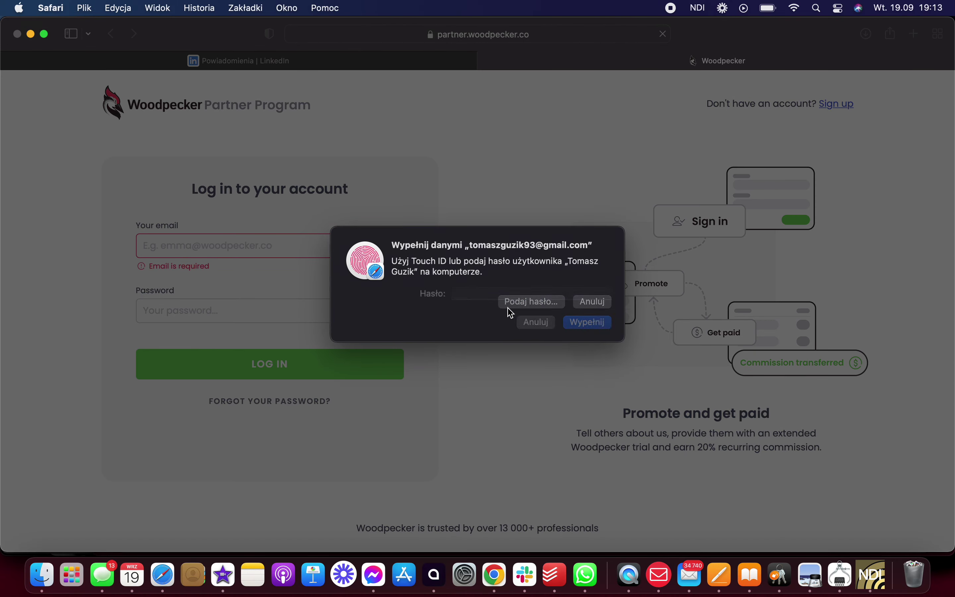